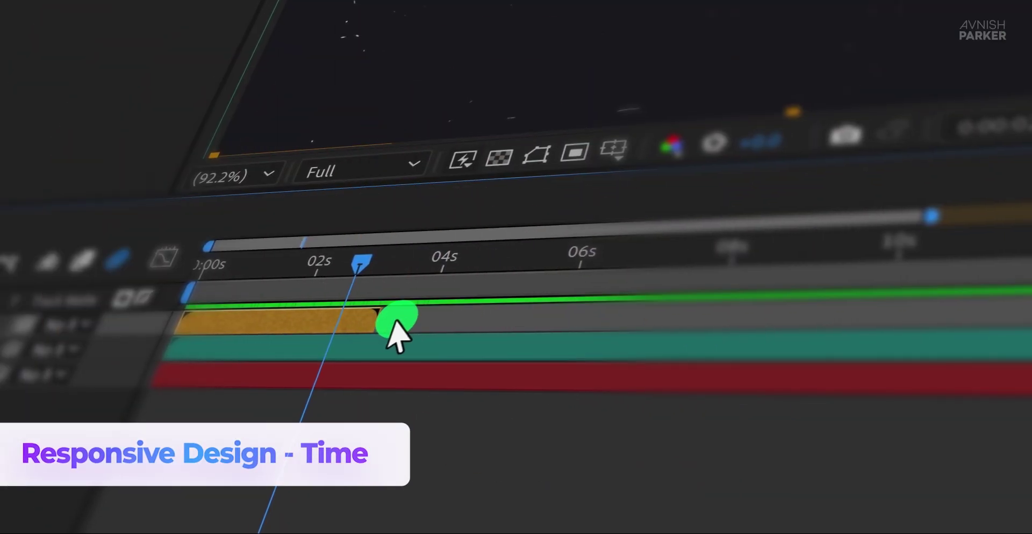
# - Extend the Text Animation - 01 layer's out-point in the Responsive Design timeline
pyautogui.moveTo(364, 324); pyautogui.dragTo(626, 315)
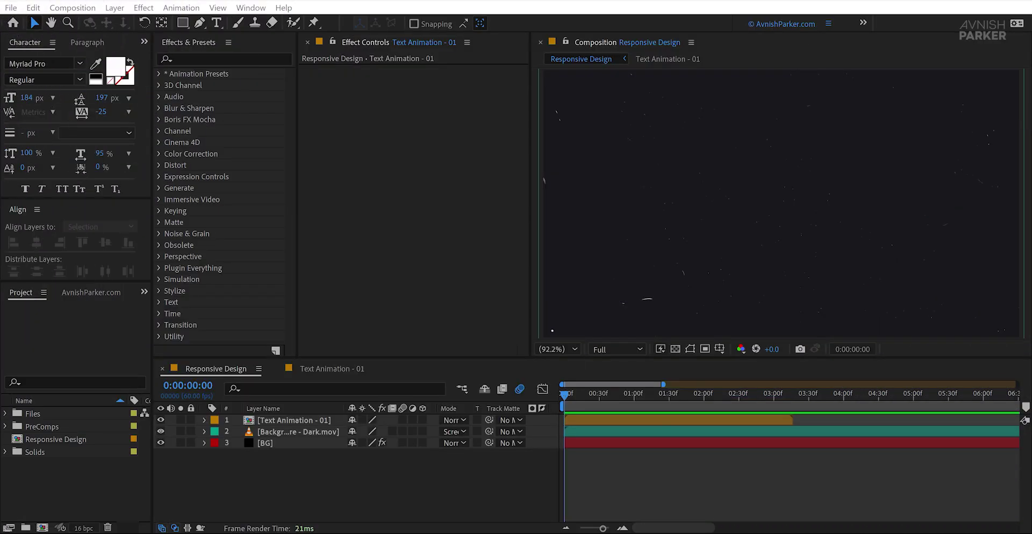
pyautogui.moveTo(576, 391); pyautogui.dragTo(556, 395)
pyautogui.press('space')
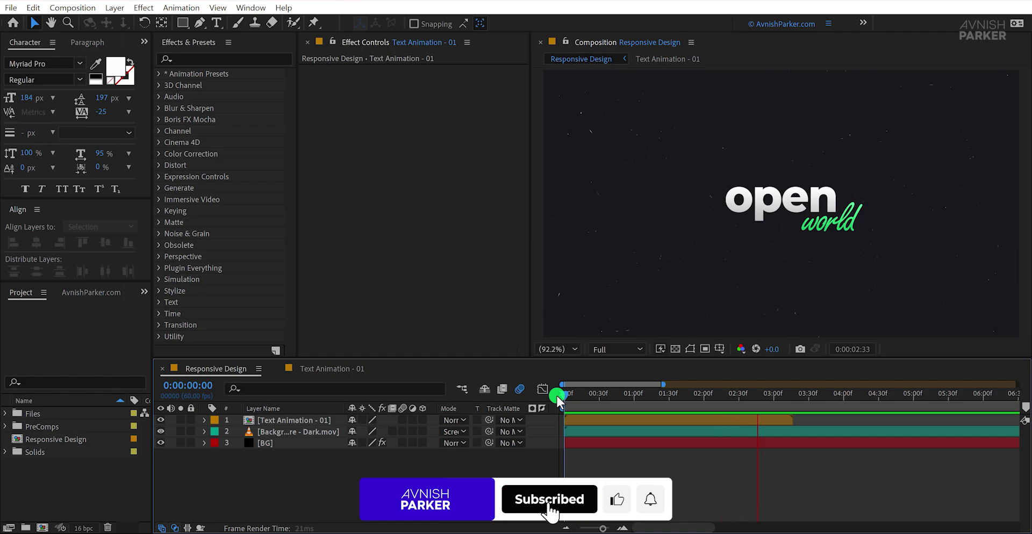
pyautogui.moveTo(555, 395); pyautogui.dragTo(740, 421)
pyautogui.click(602, 421)
pyautogui.click(564, 524)
pyautogui.click(563, 524)
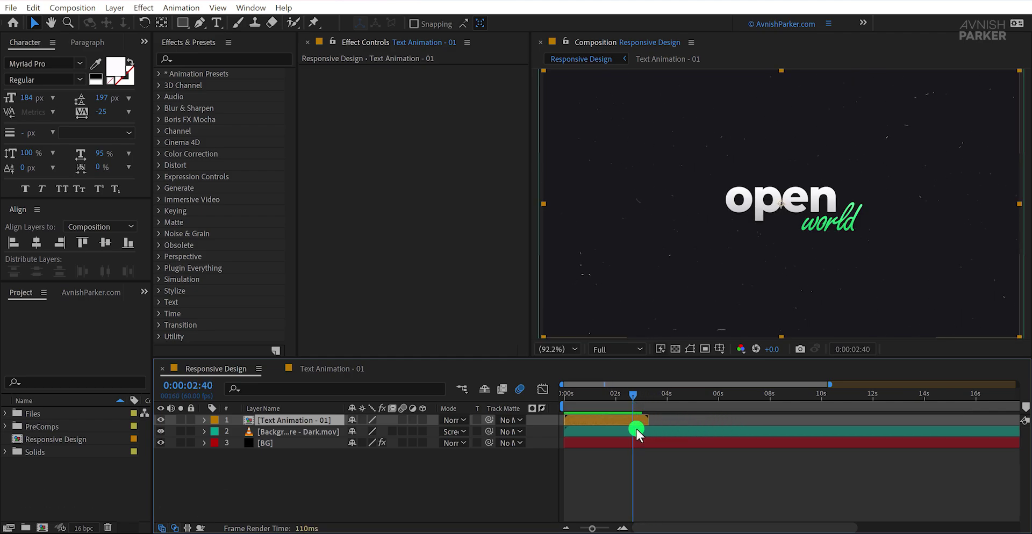
# - Open Text Animation - 01 and lengthen its composition duration in Composition Settings
pyautogui.doubleClick(592, 421)
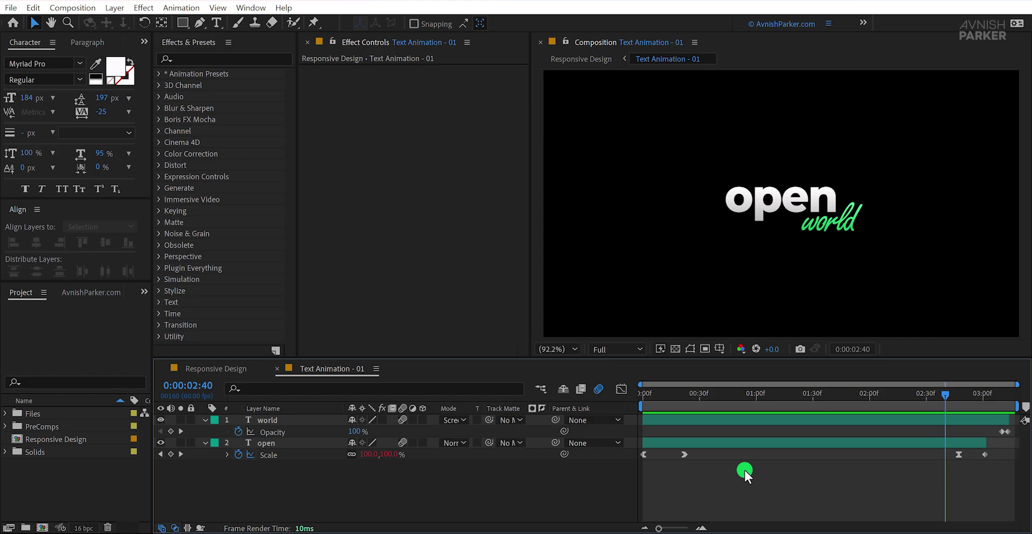
pyautogui.hotkey('ctrl', 'k')
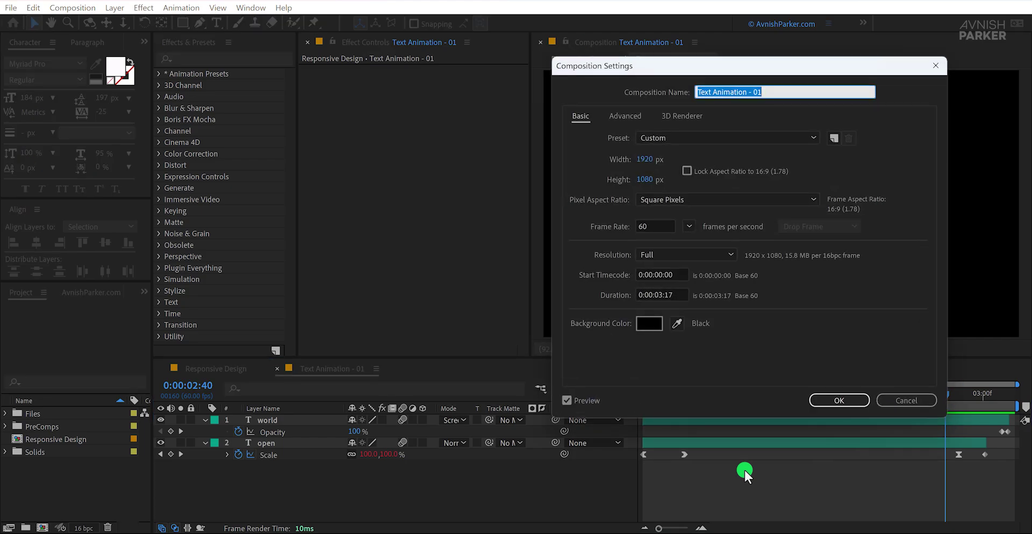
pyautogui.click(657, 294)
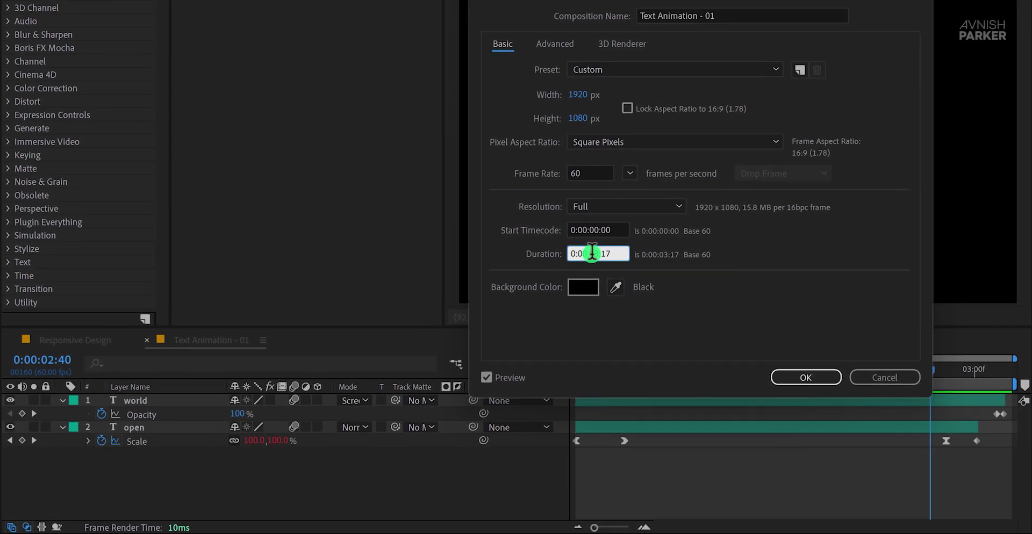
pyautogui.write('00')
pyautogui.press('Return')
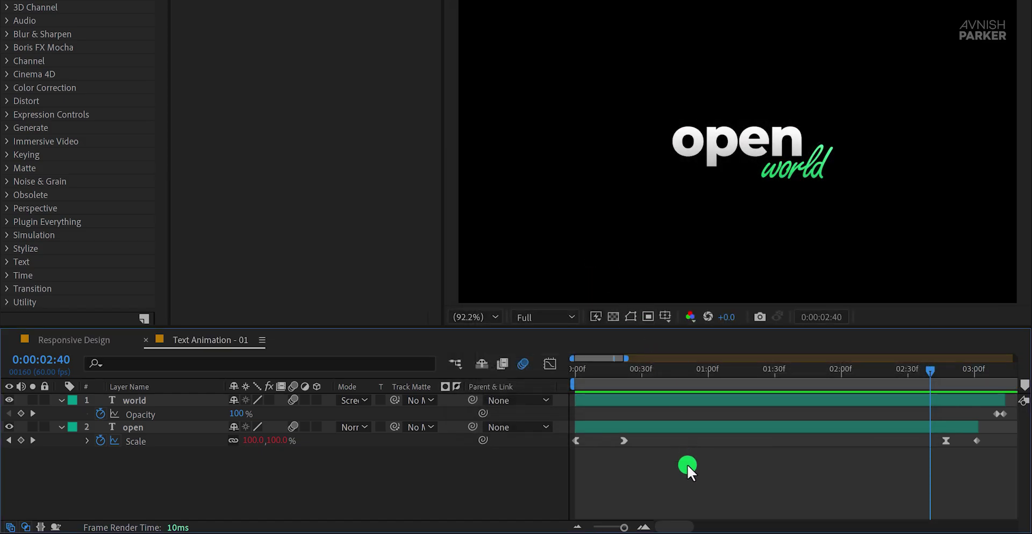
pyautogui.scroll(-4, 687, 464)
# - Stretch the world and open layers and their ending keyframes to about 15 s
pyautogui.click(640, 399)
pyautogui.click(640, 422)
pyautogui.moveTo(689, 401); pyautogui.dragTo(794, 396)
pyautogui.click(643, 445)
pyautogui.moveTo(626, 435); pyautogui.dragTo(787, 442)
pyautogui.click(608, 395)
pyautogui.moveTo(589, 368); pyautogui.dragTo(701, 370)
# - Extend the Text Animation - 01 layer in Responsive Design to about 14 s and preview it
pyautogui.click(81, 337)
pyautogui.moveTo(584, 402); pyautogui.dragTo(803, 400)
pyautogui.press('-')
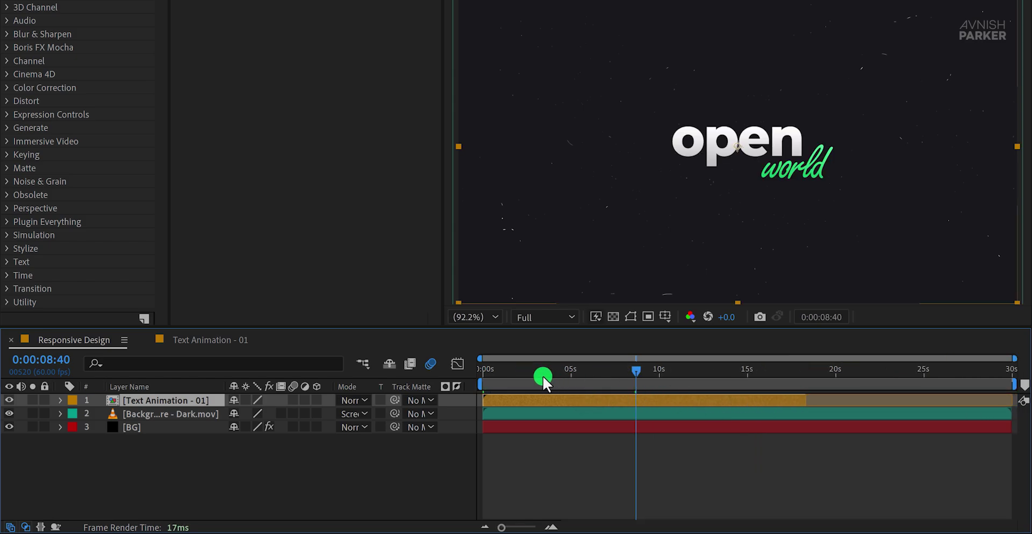
pyautogui.moveTo(542, 375); pyautogui.dragTo(475, 380)
pyautogui.press('space')
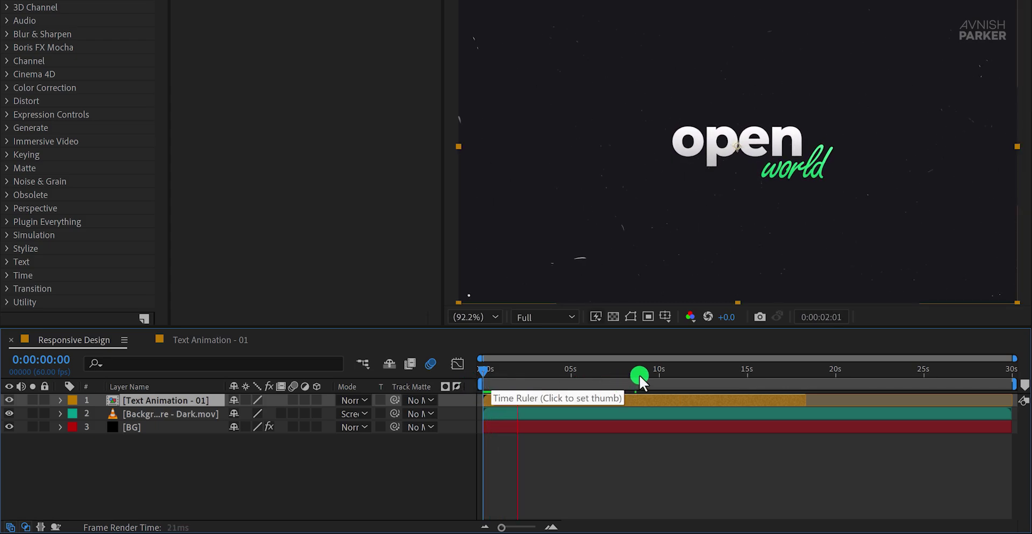
pyautogui.moveTo(636, 371); pyautogui.dragTo(754, 378)
pyautogui.click(218, 340)
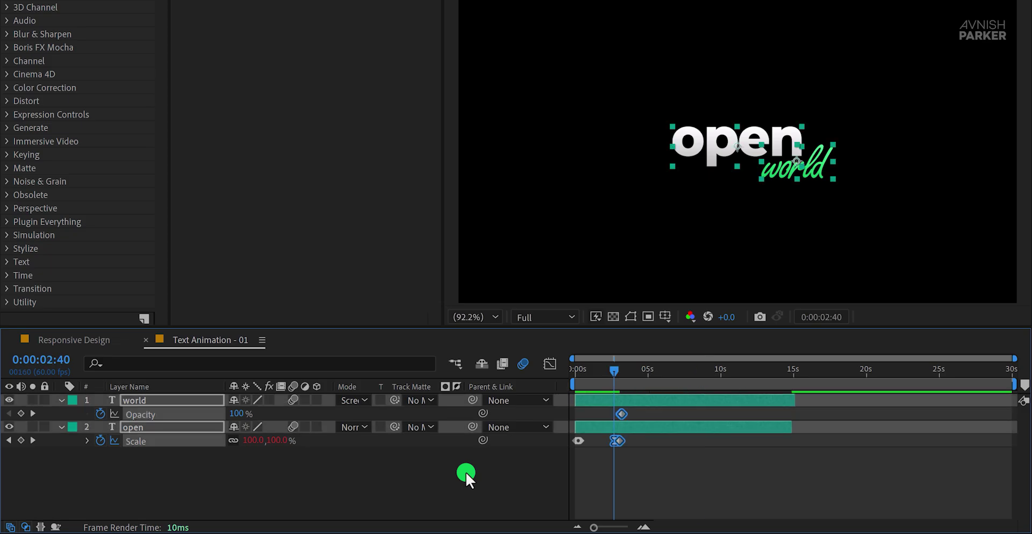
# - Revert the duration changes and scrub Responsive Design until the text appears
pyautogui.hotkey('ctrl', 'a')
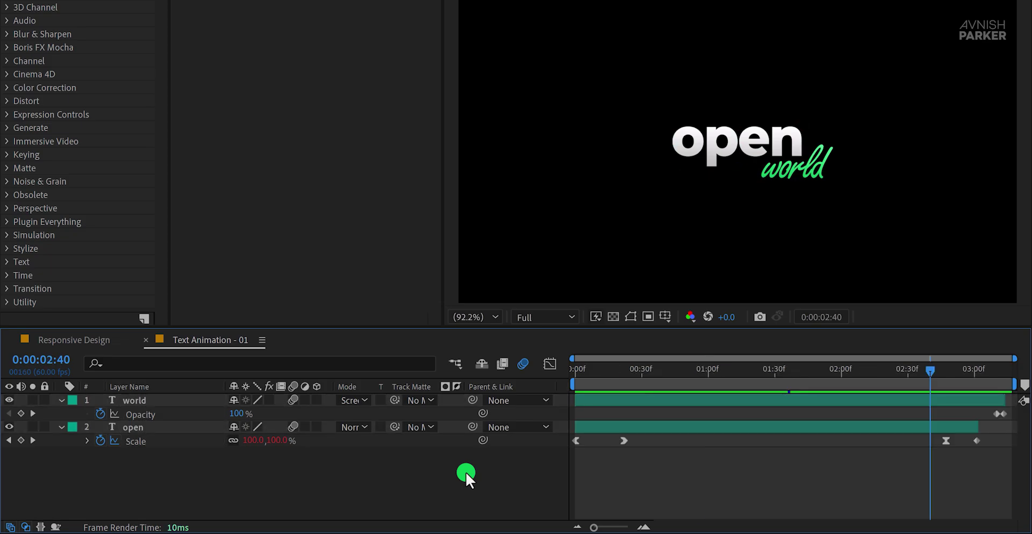
pyautogui.click(79, 340)
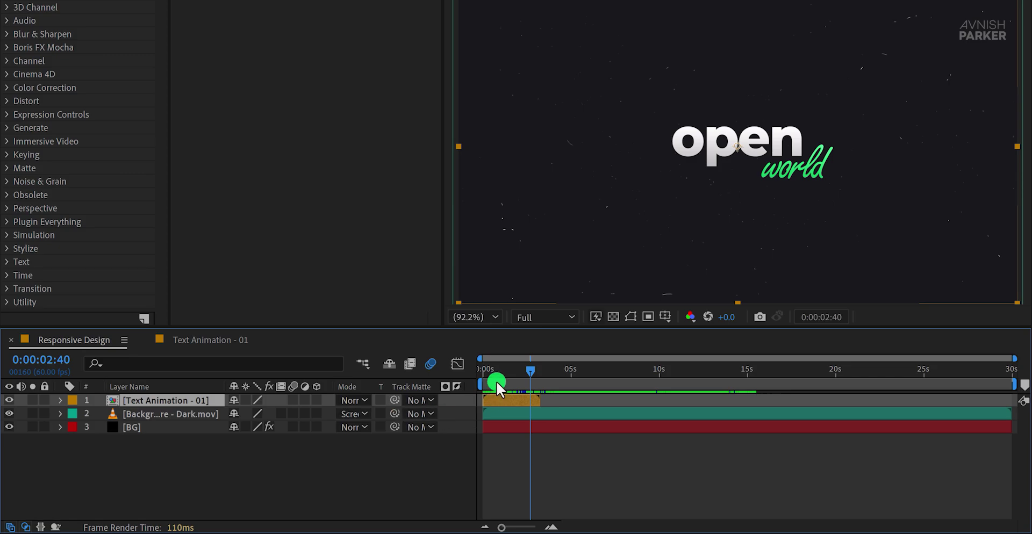
pyautogui.press('Home')
pyautogui.moveTo(494, 370); pyautogui.dragTo(514, 373)
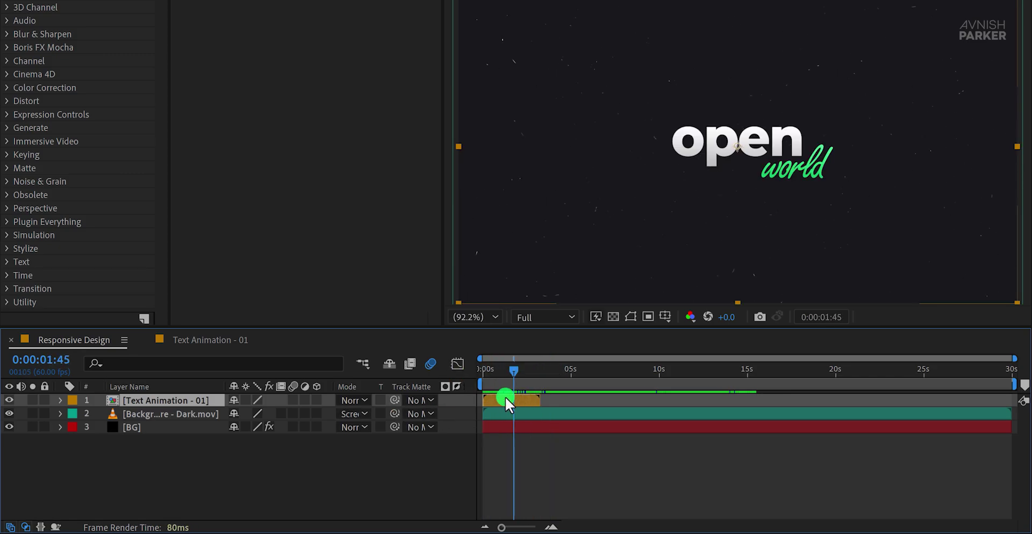
# - Add a composition marker at 0:00:01:16 inside Text Animation - 01
pyautogui.doubleClick(505, 399)
pyautogui.click(749, 429)
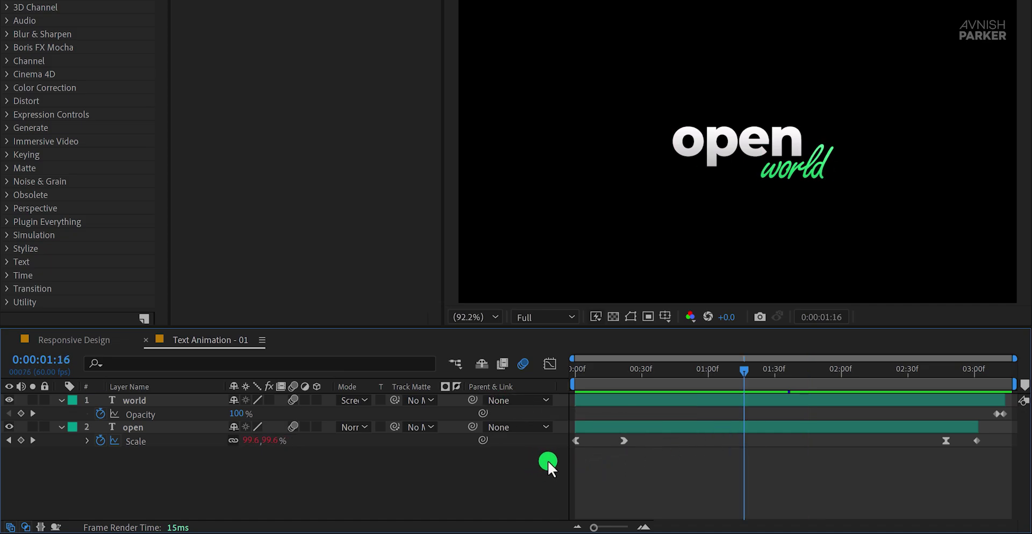
pyautogui.click(843, 435)
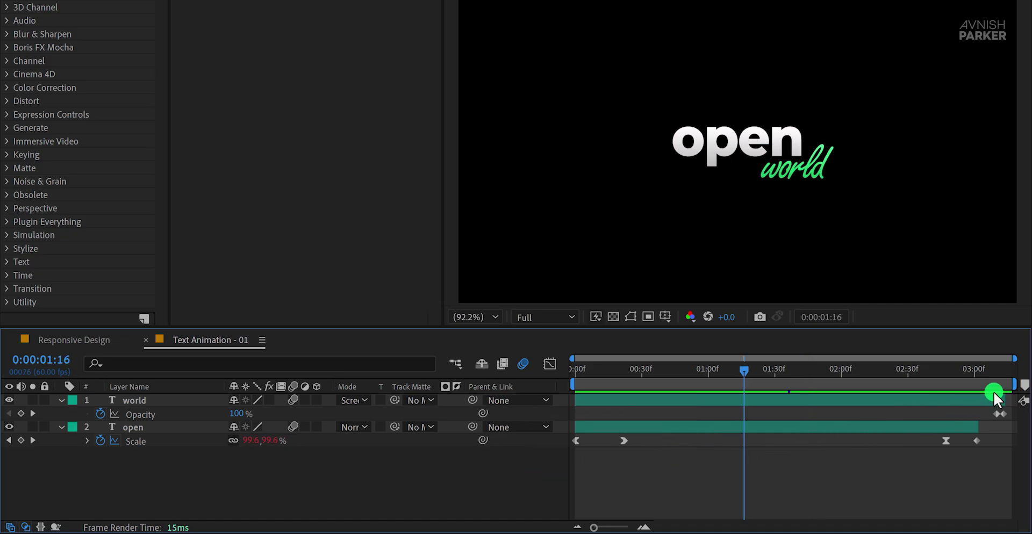
pyautogui.click(1026, 385)
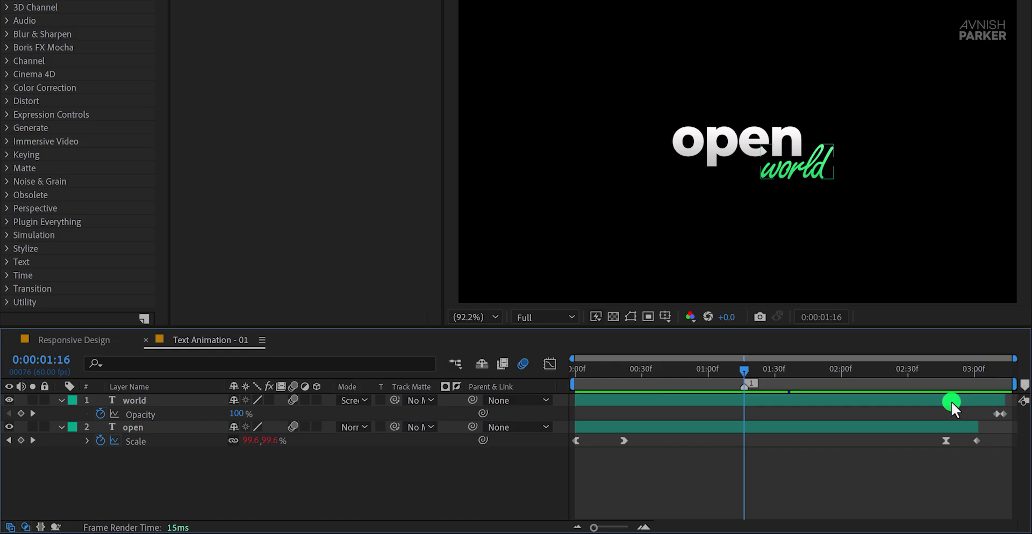
# - Make the marker 'Start' with a 90-frame duration, Yellow label and Protected Region
pyautogui.click(751, 398)
pyautogui.doubleClick(743, 388)
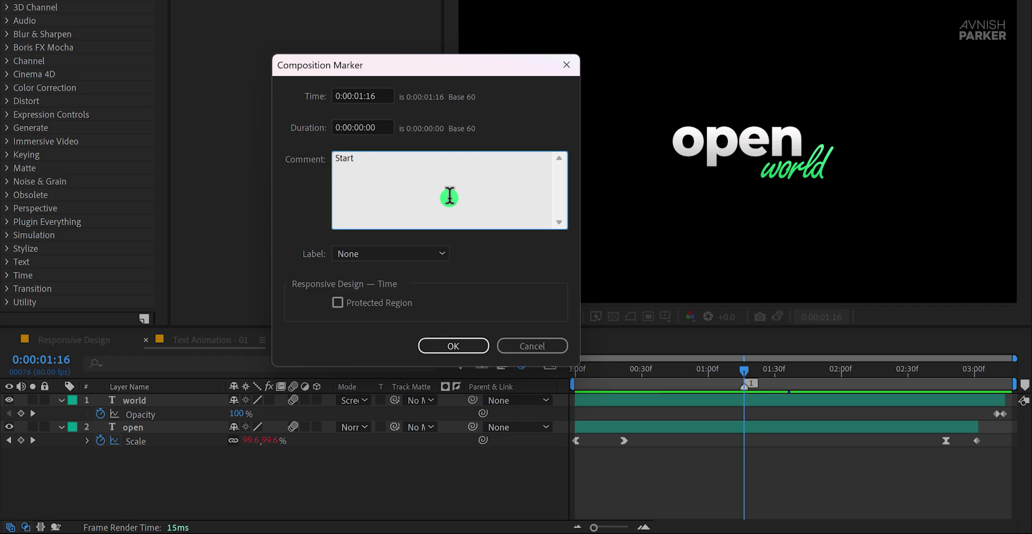
pyautogui.doubleClick(380, 126)
pyautogui.write('90')
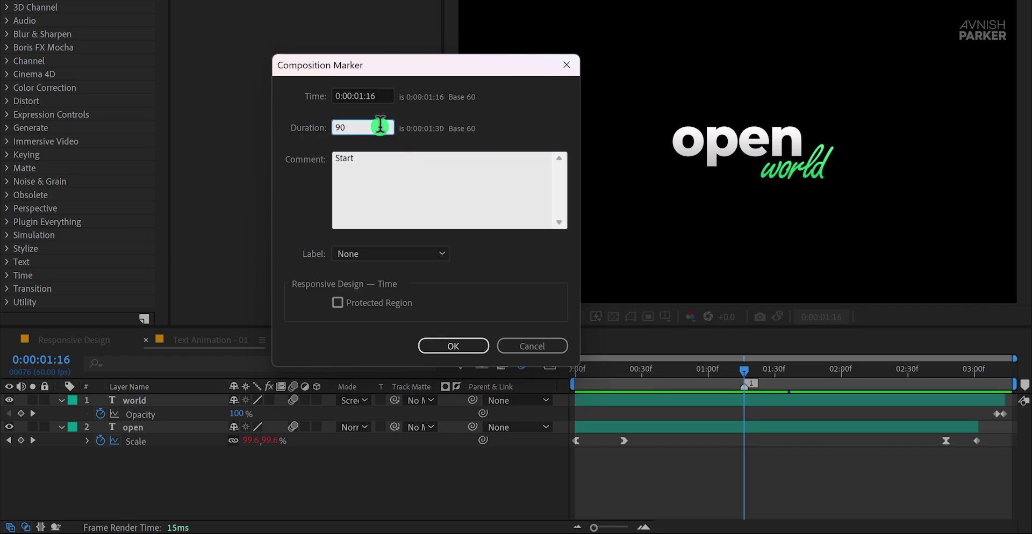
pyautogui.press('Tab')
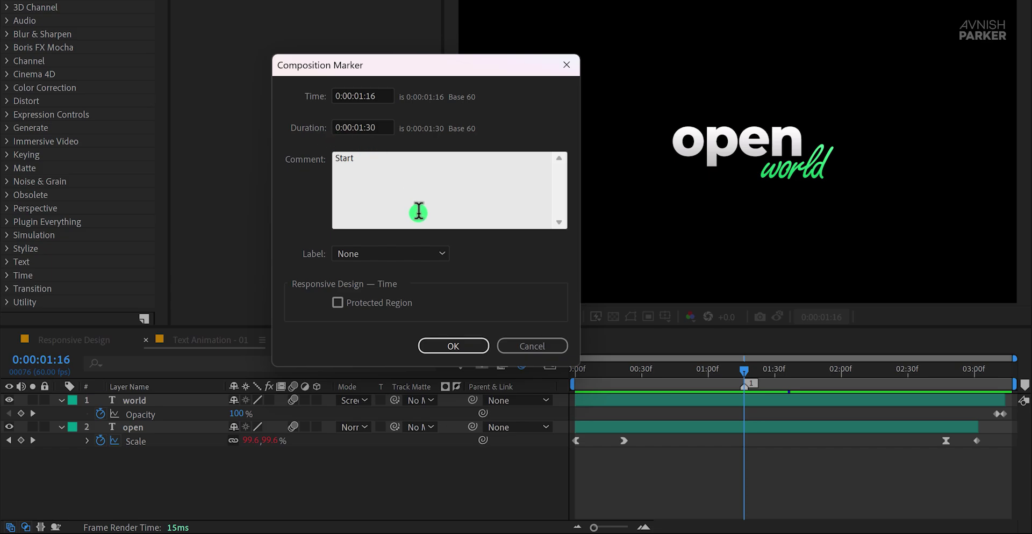
pyautogui.click(425, 253)
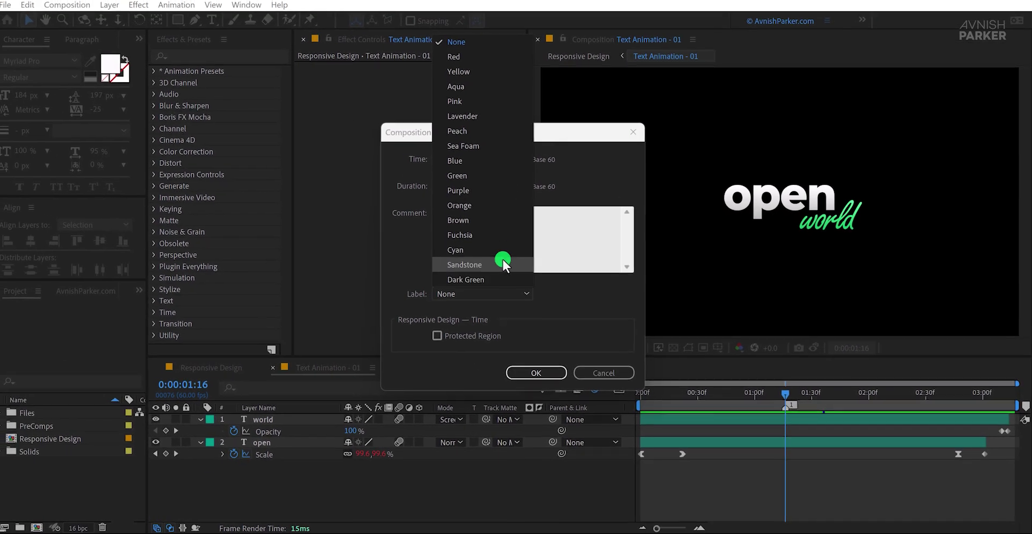
pyautogui.click(481, 73)
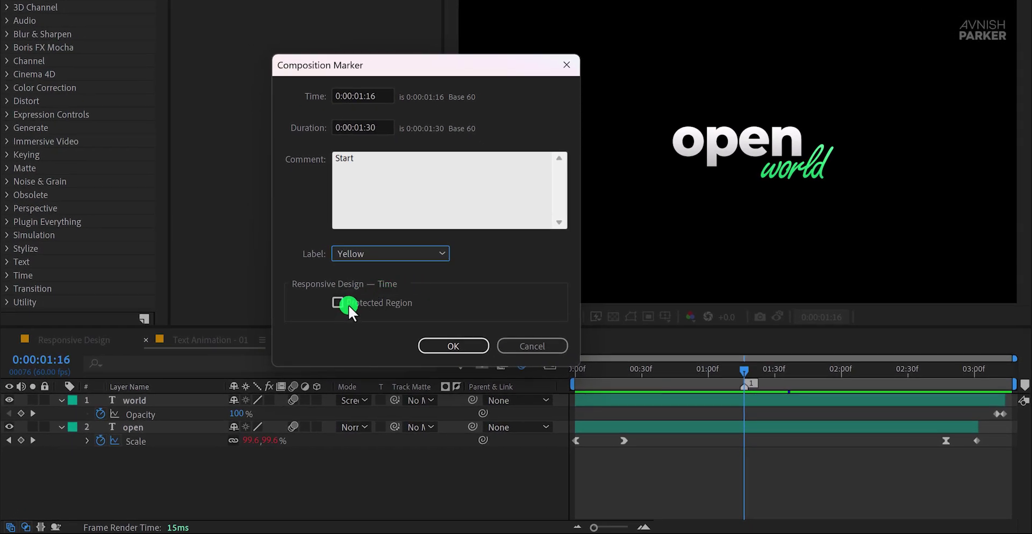
pyautogui.click(349, 303)
pyautogui.click(442, 347)
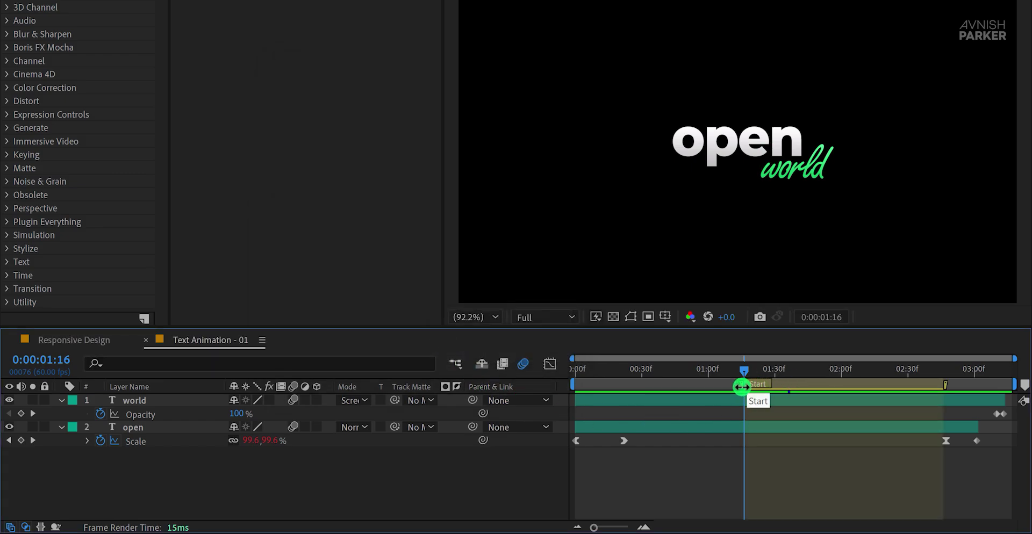
# - Move Start to 0:00 and add a protected End marker lasting 60 frames
pyautogui.moveTo(743, 385)
pyautogui.mouseDown()
pyautogui.moveTo(565, 389)
pyautogui.moveTo(557, 370)
pyautogui.moveTo(809, 370)
pyautogui.mouseUp()
pyautogui.moveTo(775, 384); pyautogui.dragTo(904, 373)
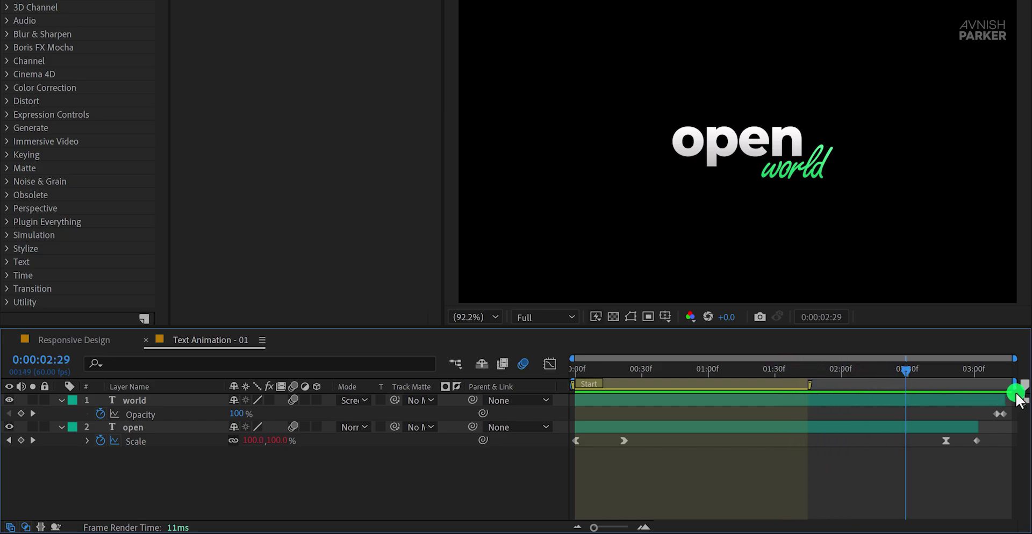
pyautogui.moveTo(1023, 386); pyautogui.dragTo(909, 386)
pyautogui.doubleClick(909, 386)
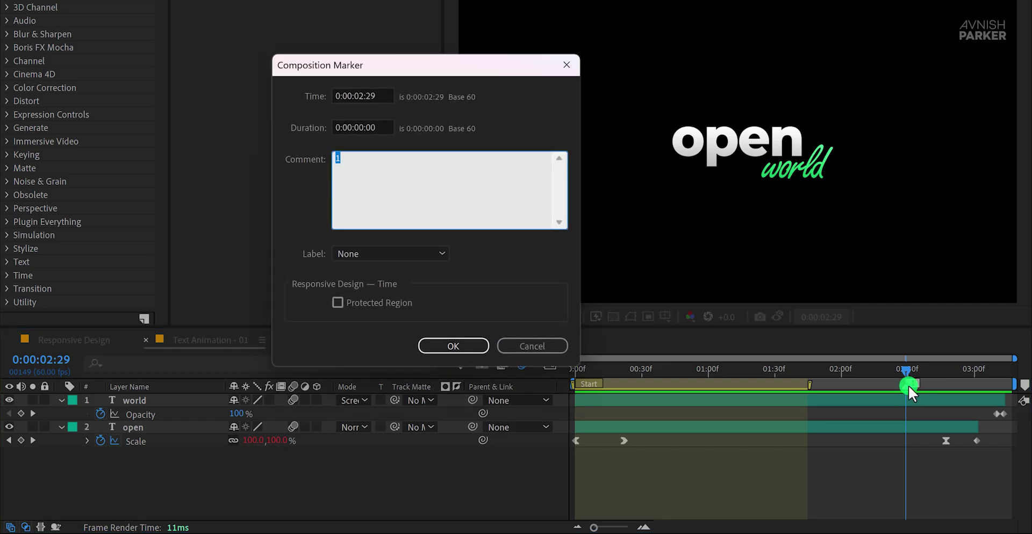
pyautogui.click(395, 302)
pyautogui.click(384, 125)
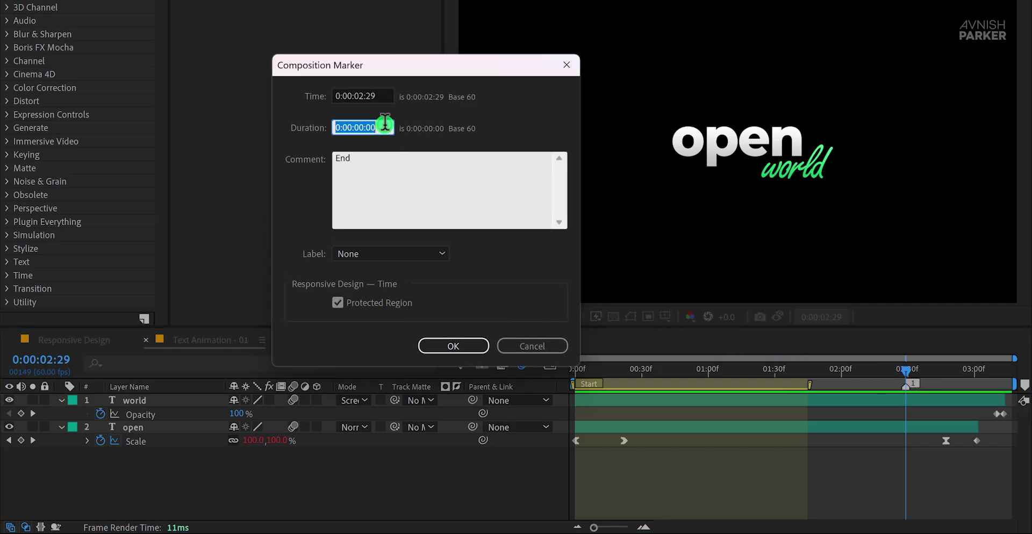
pyautogui.write('60')
pyautogui.click(456, 342)
# - Reposition the End region to start at 0:00:02:29 with a 0:00:01:00 duration
pyautogui.click(997, 373)
pyautogui.moveTo(905, 384)
pyautogui.mouseDown()
pyautogui.moveTo(856, 385)
pyautogui.moveTo(876, 384)
pyautogui.mouseUp()
pyautogui.moveTo(1011, 385); pyautogui.dragTo(986, 387)
pyautogui.moveTo(875, 384)
pyautogui.mouseDown()
pyautogui.moveTo(926, 369)
pyautogui.moveTo(570, 378)
pyautogui.moveTo(859, 369)
pyautogui.mouseUp()
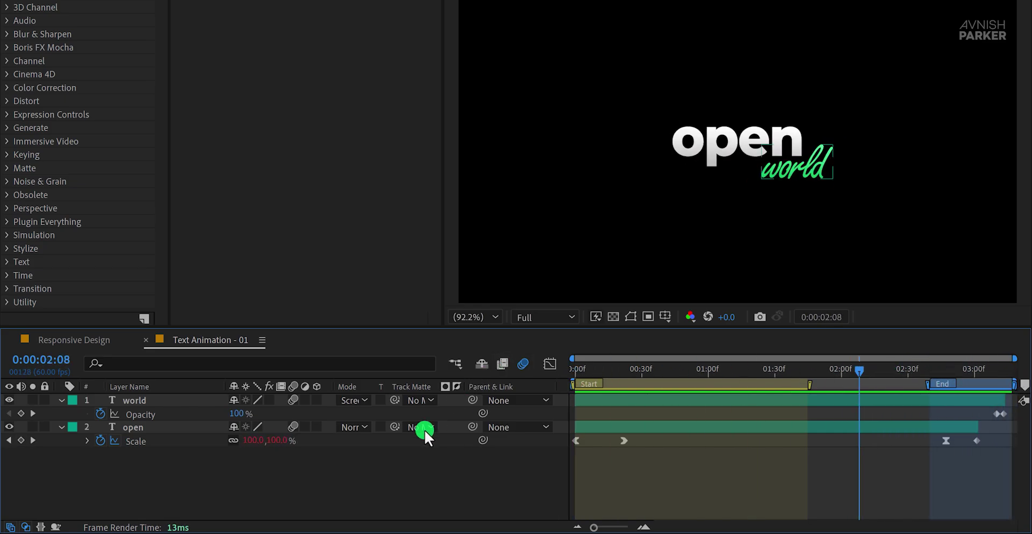
# - In Responsive Design, run Update Markers From Source on the Text Animation - 01 layer
pyautogui.click(85, 339)
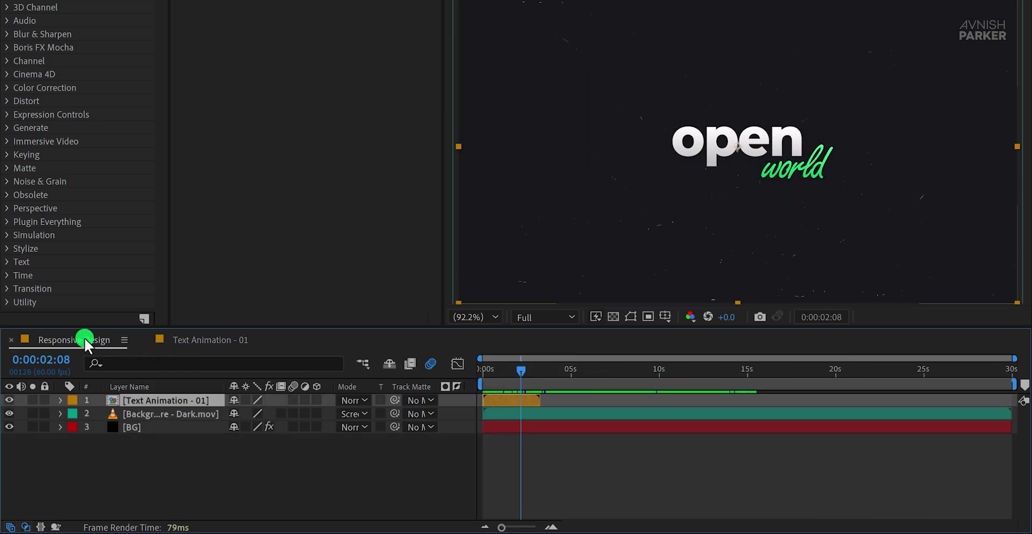
pyautogui.click(364, 466)
pyautogui.moveTo(513, 376)
pyautogui.mouseDown()
pyautogui.moveTo(476, 370)
pyautogui.moveTo(502, 372)
pyautogui.mouseUp()
pyautogui.rightClick(495, 392)
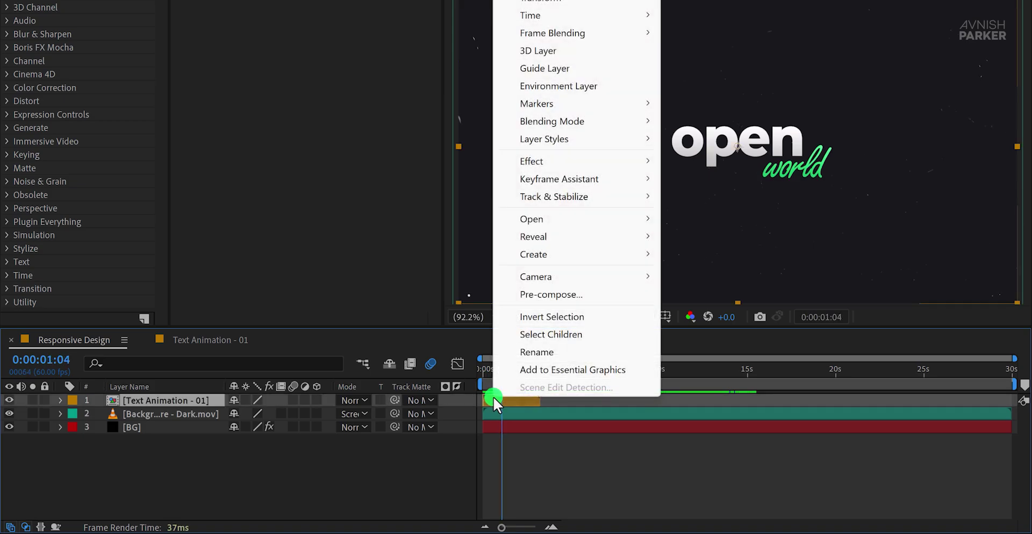
pyautogui.moveTo(574, 102)
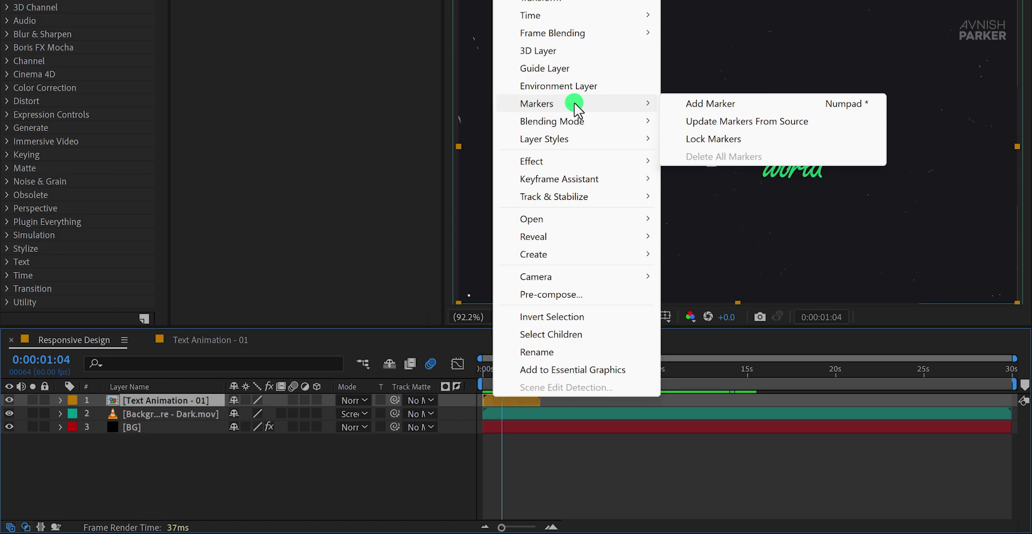
pyautogui.click(816, 121)
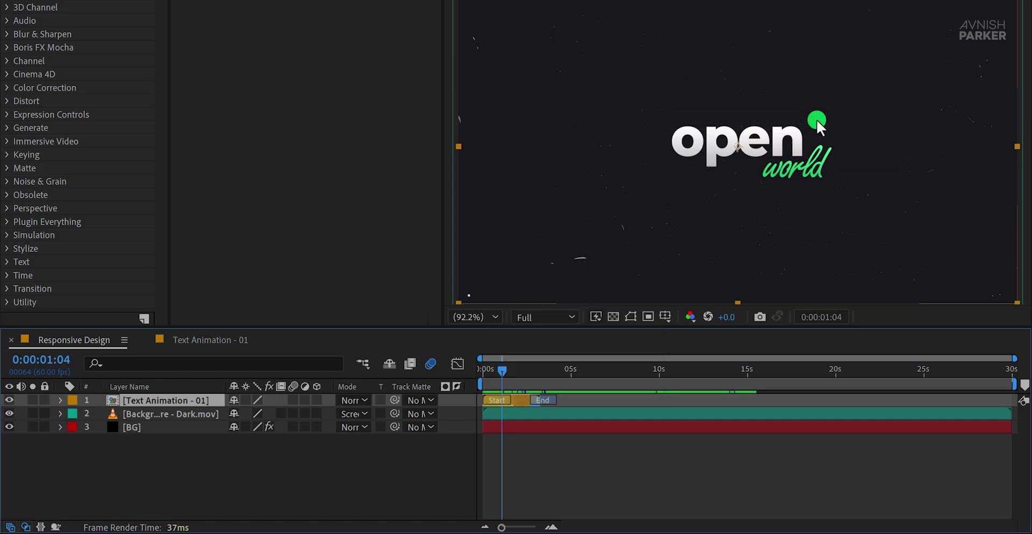
pyautogui.moveTo(489, 369); pyautogui.dragTo(492, 369)
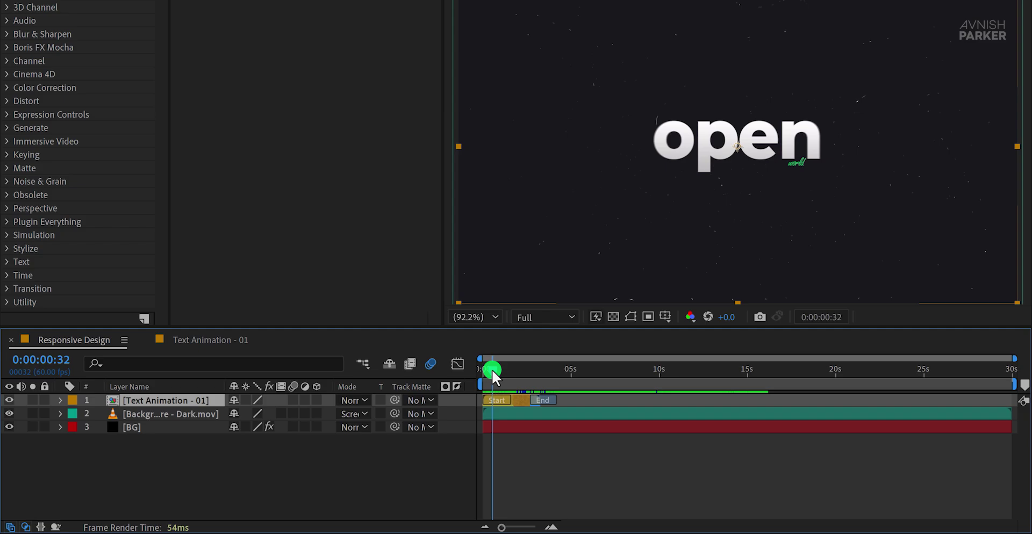
pyautogui.press('=')
pyautogui.press('=')
# - Preview the text animation and try the End layer marker at an earlier time
pyautogui.press('Home')
pyautogui.click(425, 469)
pyautogui.press('space')
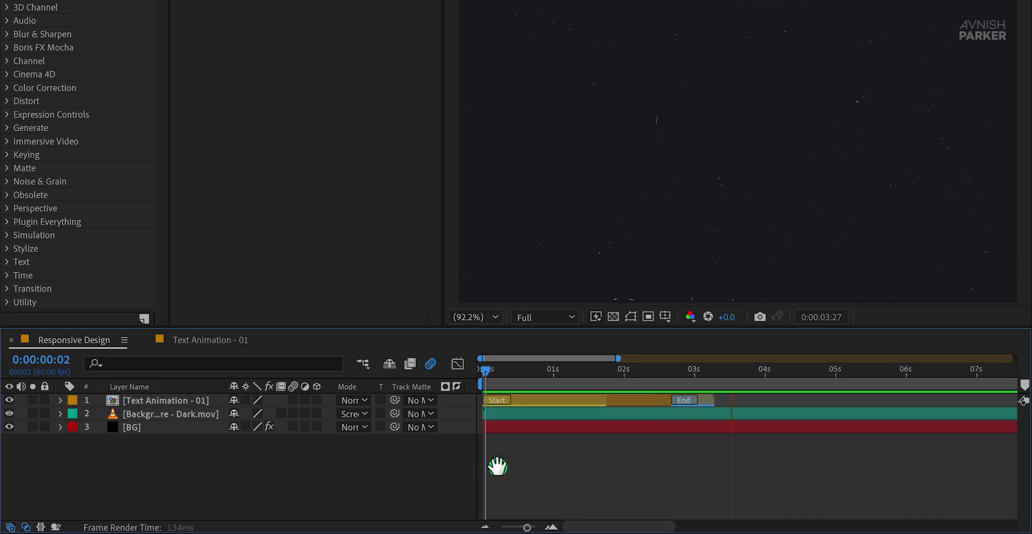
pyautogui.moveTo(669, 379); pyautogui.dragTo(652, 376)
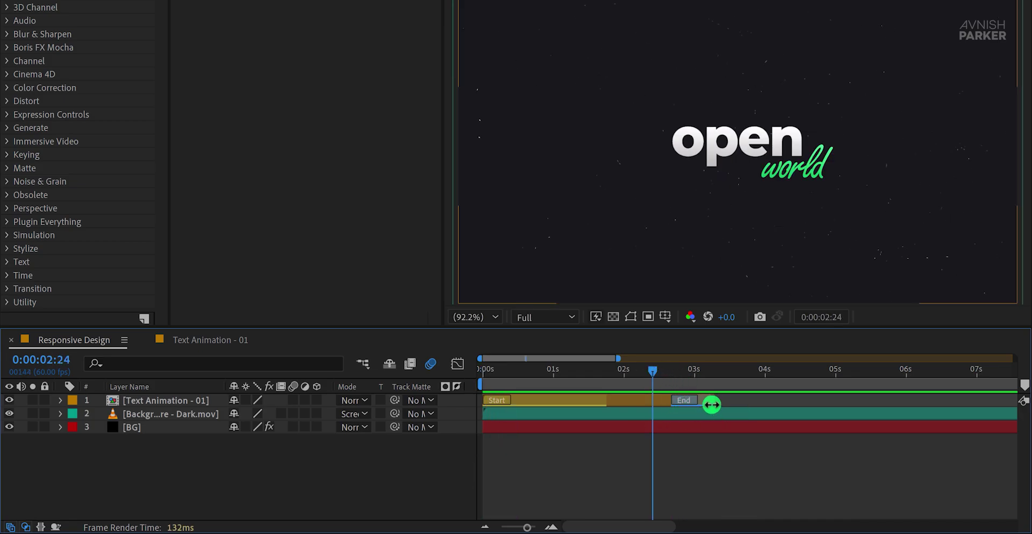
pyautogui.moveTo(709, 406)
pyautogui.mouseDown()
pyautogui.moveTo(604, 403)
pyautogui.moveTo(576, 391)
pyautogui.moveTo(576, 370)
pyautogui.moveTo(481, 379)
pyautogui.mouseUp()
pyautogui.press('space')
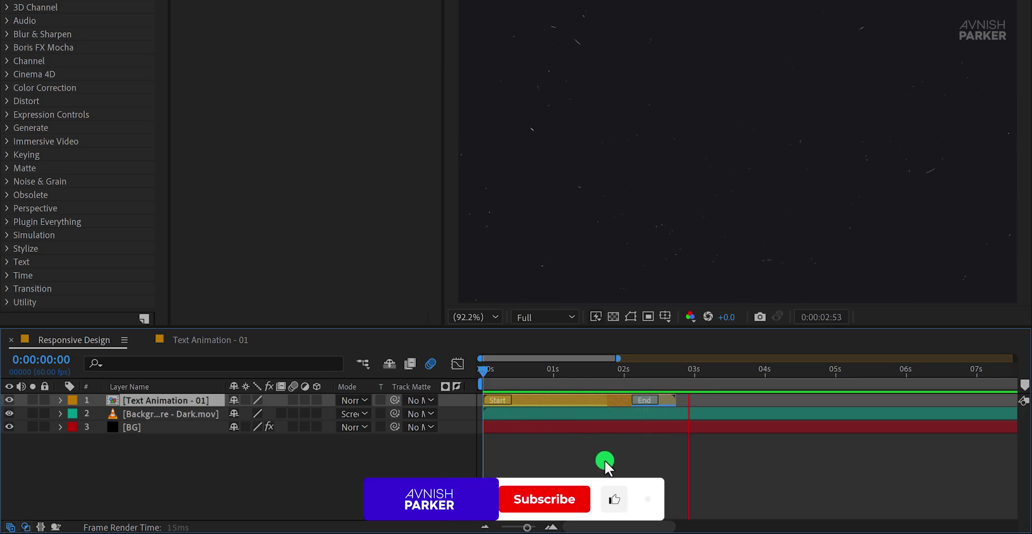
pyautogui.press('space')
# - Drag the End layer marker to about 4 seconds and preview the longer hold
pyautogui.moveTo(675, 402); pyautogui.dragTo(778, 405)
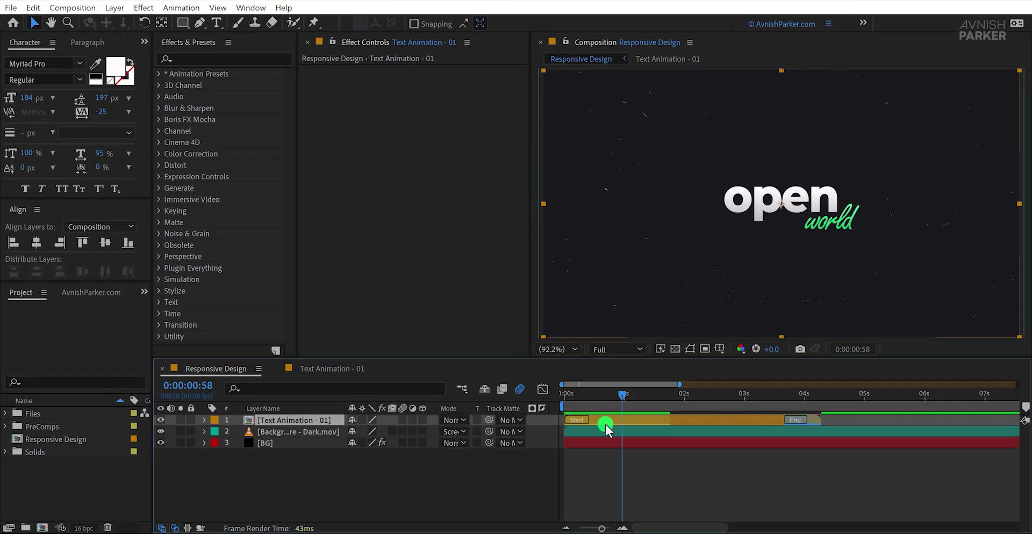
pyautogui.press('space')
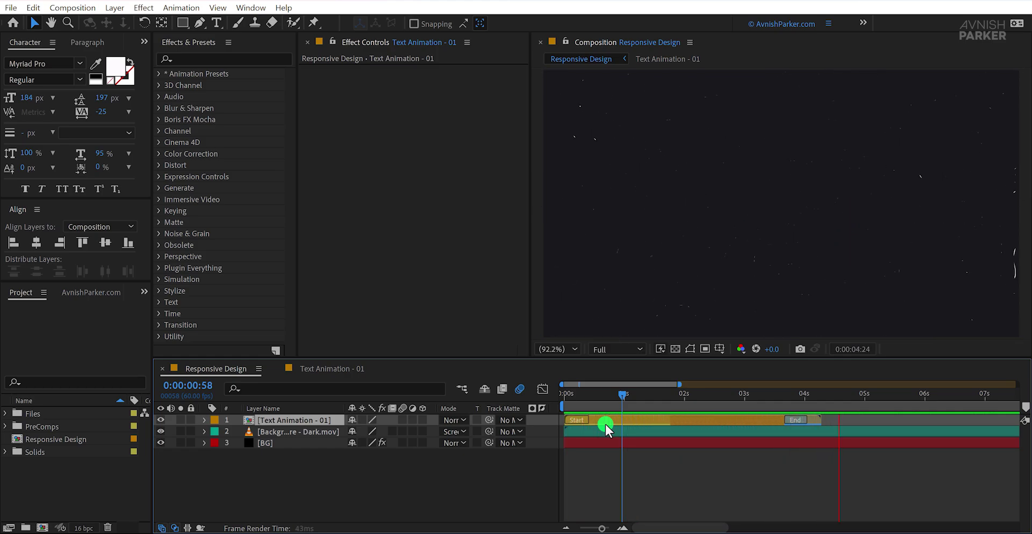
pyautogui.moveTo(652, 398); pyautogui.dragTo(744, 402)
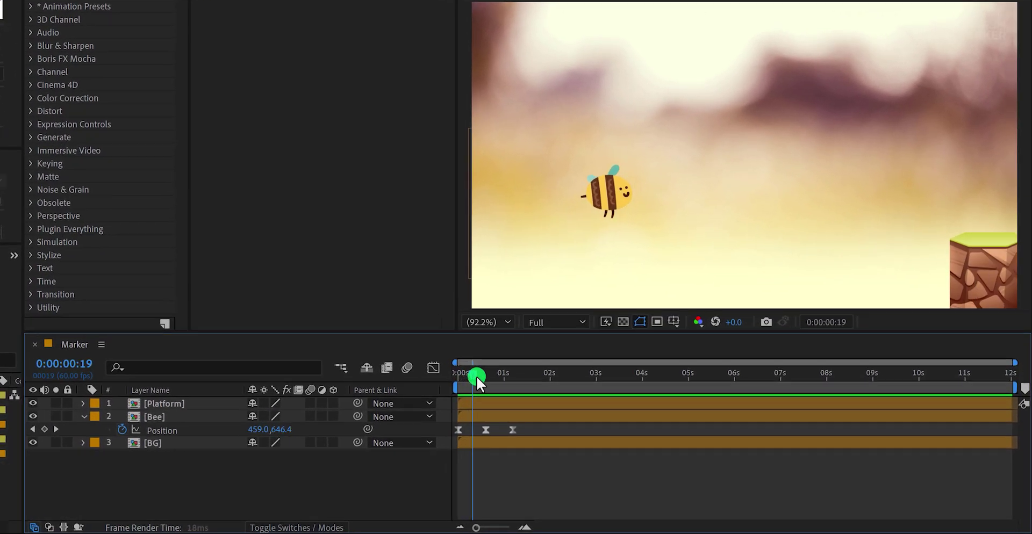
# - Preview the bee scene and inspect the platform animation in the Platform precomp
pyautogui.moveTo(476, 376); pyautogui.dragTo(650, 398)
pyautogui.doubleClick(186, 402)
pyautogui.moveTo(471, 372); pyautogui.dragTo(652, 415)
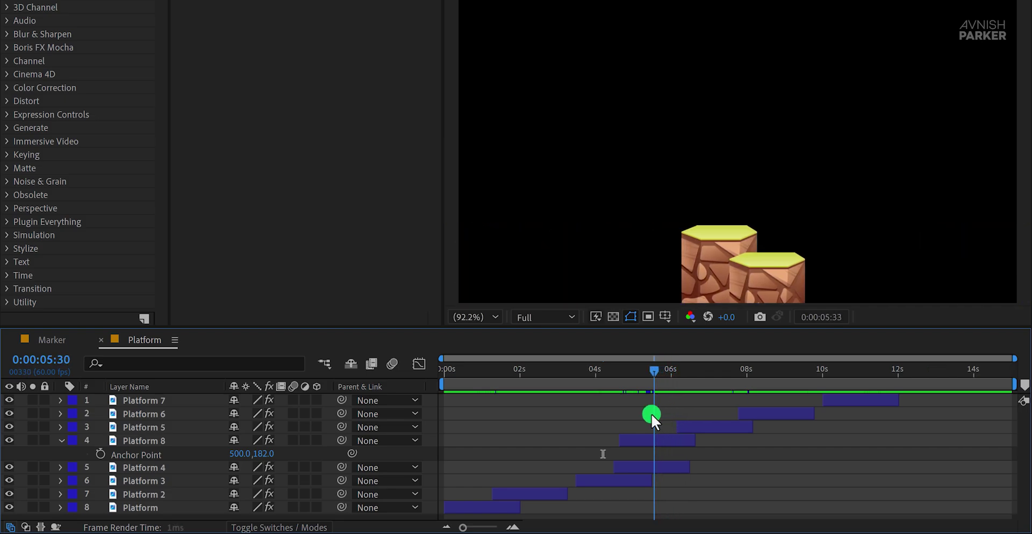
pyautogui.click(52, 339)
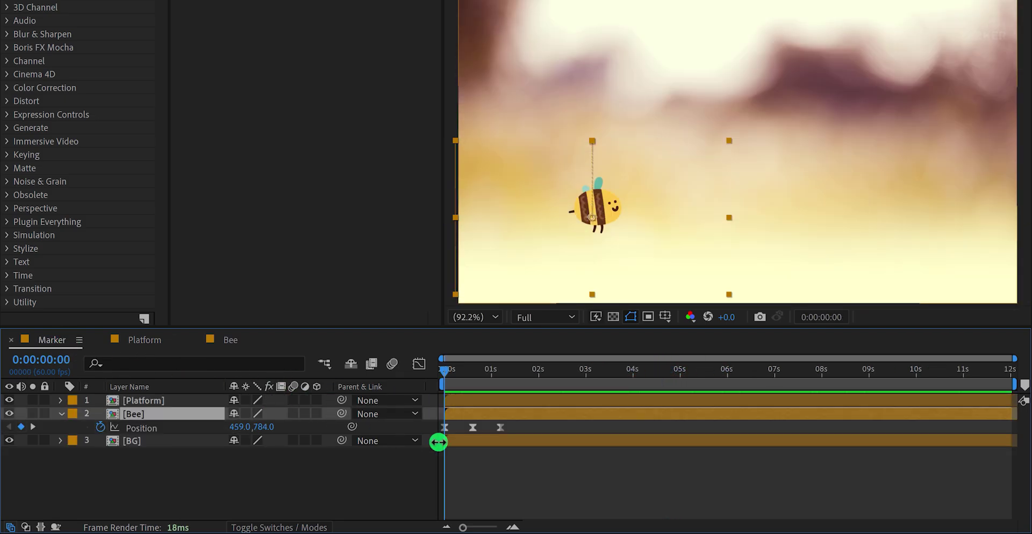
# - Select the Bee layer and scrub its approach to the platform
pyautogui.click(401, 477)
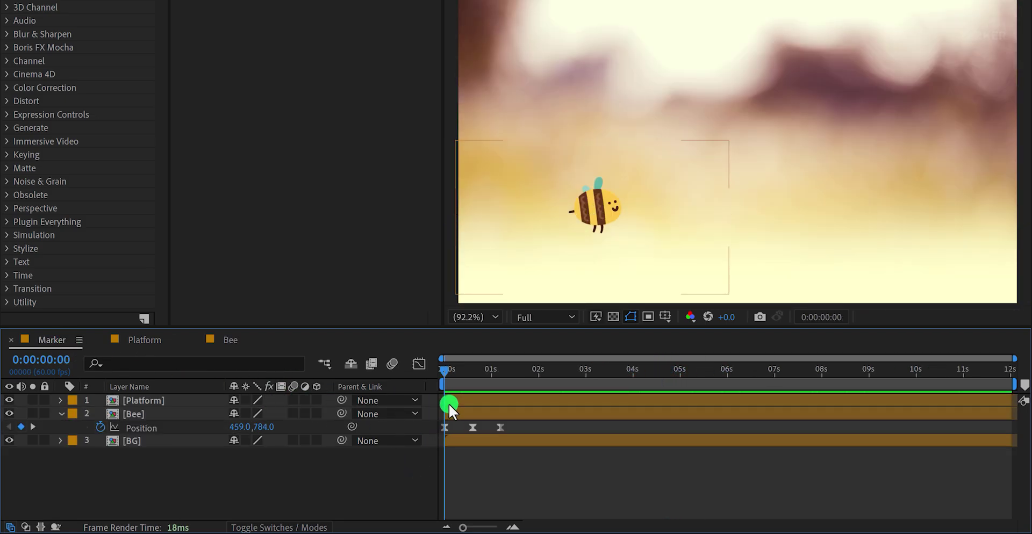
pyautogui.click(460, 414)
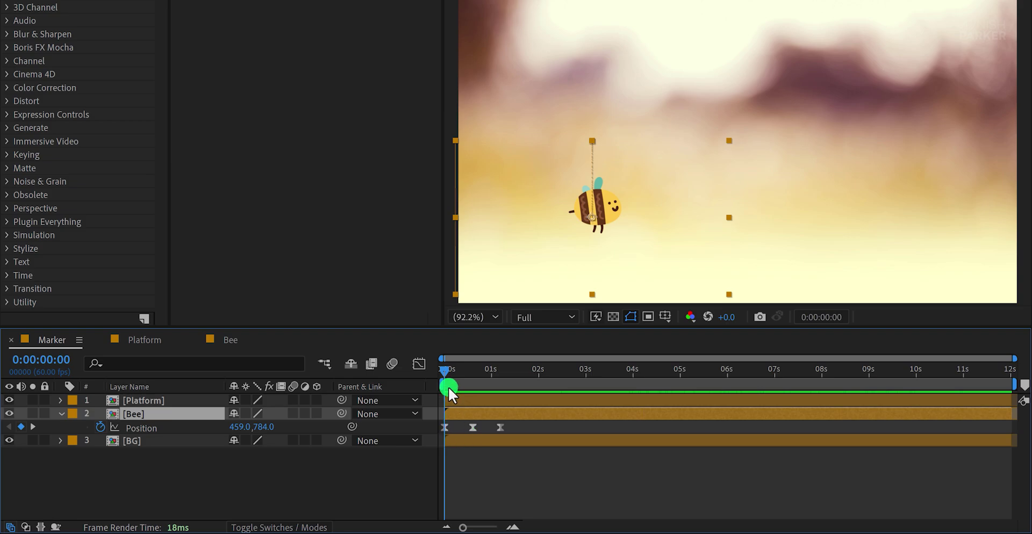
pyautogui.moveTo(448, 385); pyautogui.dragTo(515, 377)
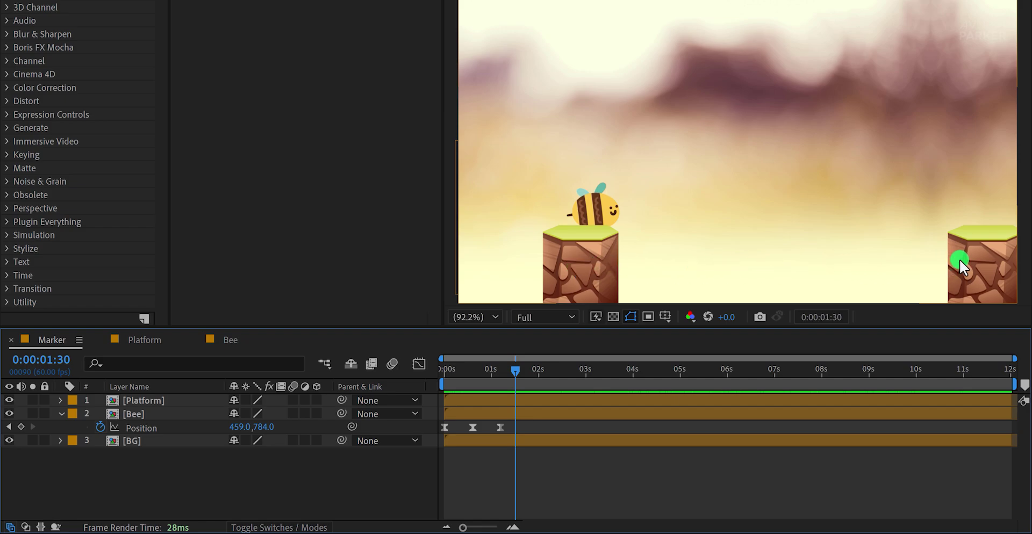
pyautogui.moveTo(462, 372); pyautogui.dragTo(433, 373)
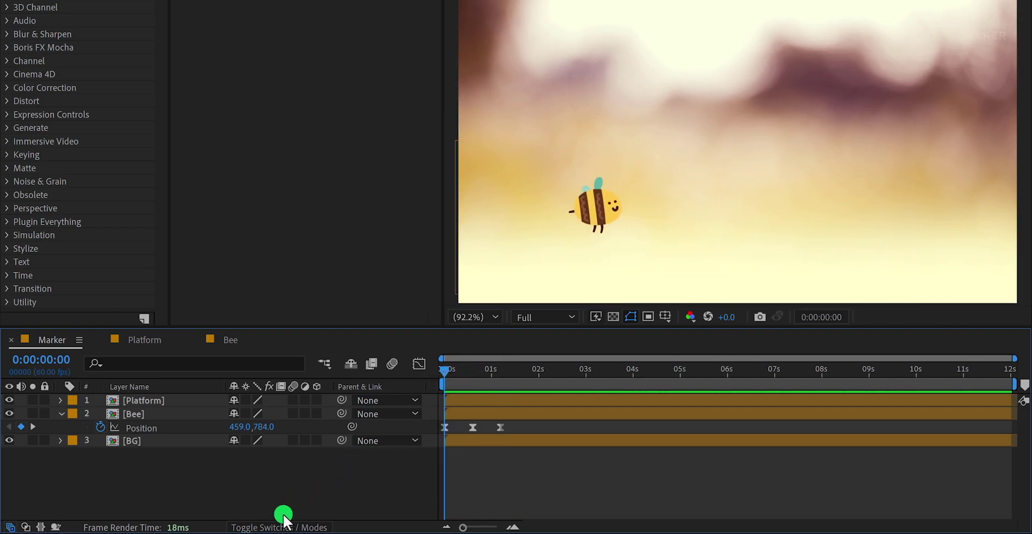
# - Copy all the expression code from Time Remapping - Marker.txt in Notepad
pyautogui.hotkey('alt', 'Tab')
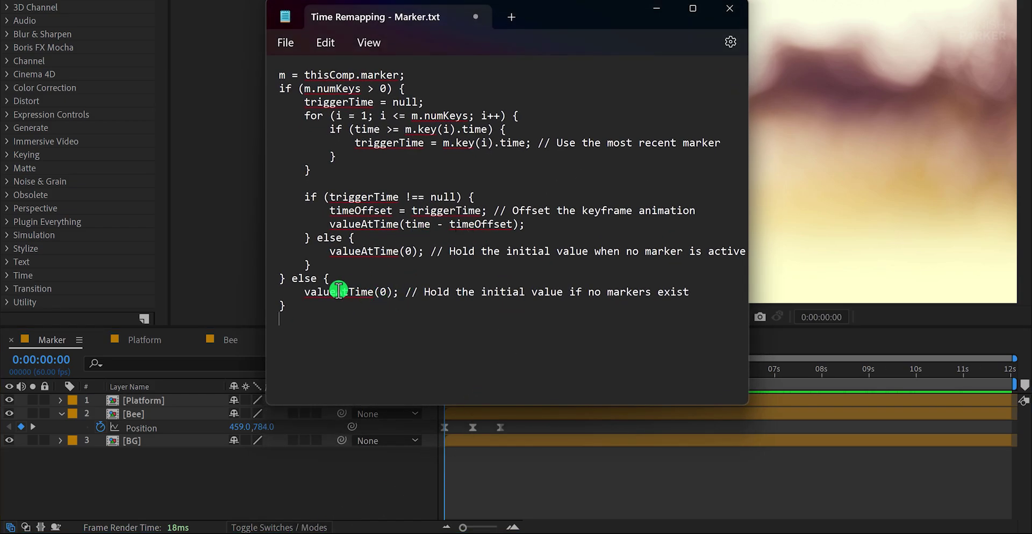
pyautogui.rightClick(329, 292)
pyautogui.click(392, 204)
pyautogui.rightClick(391, 198)
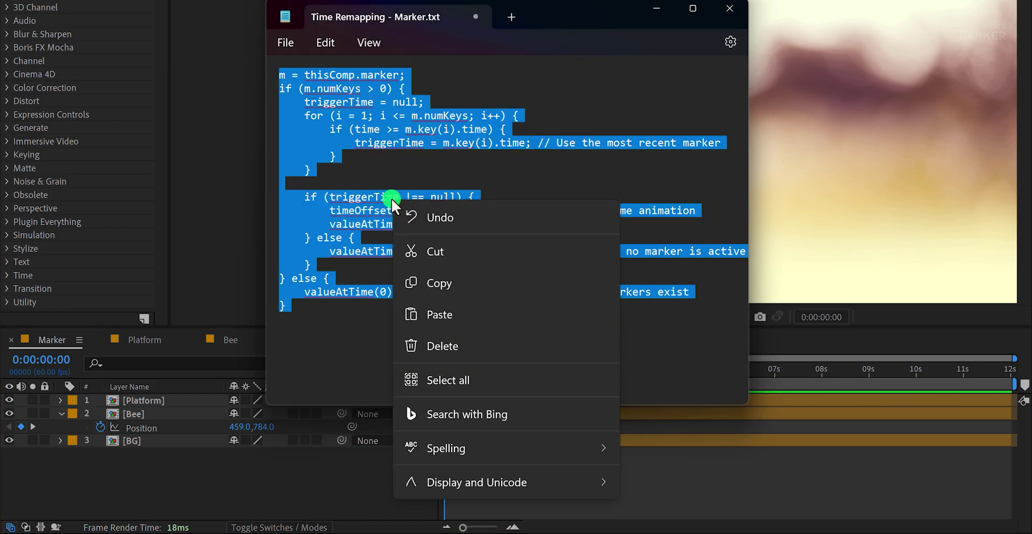
pyautogui.click(463, 292)
pyautogui.click(299, 476)
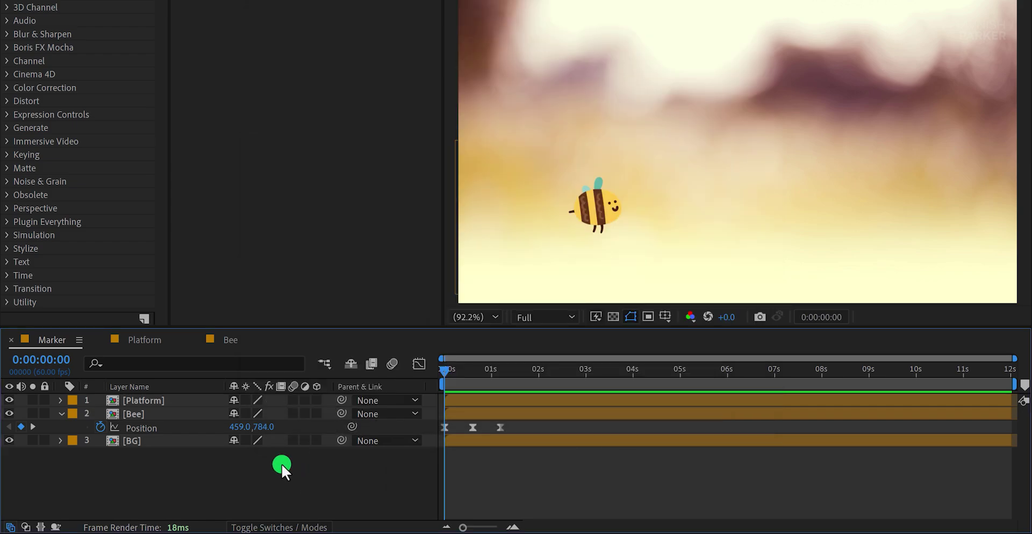
# - Paste the copied marker expression into the Bee layer's Position and scrub to check it
pyautogui.click(137, 414)
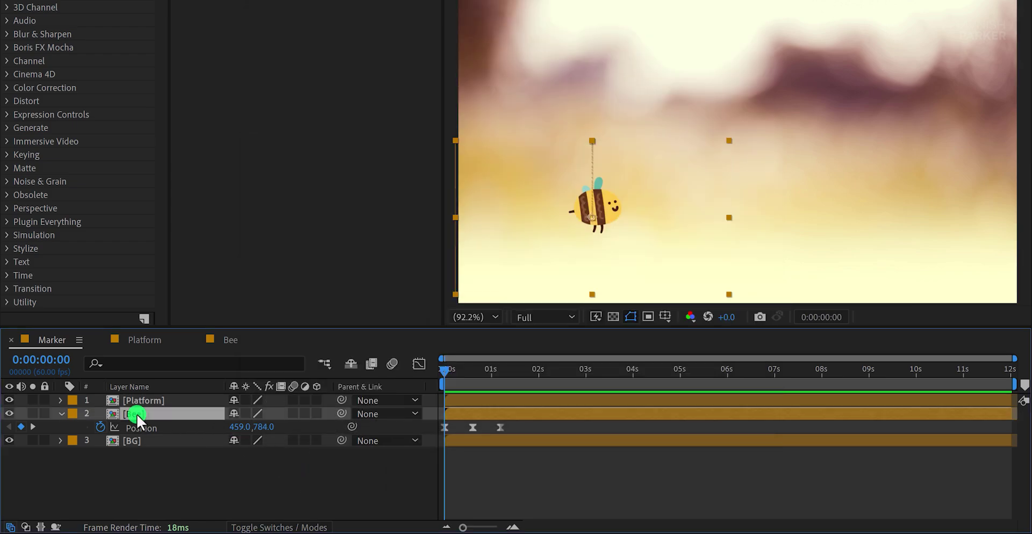
pyautogui.keyDown('alt'); pyautogui.click(100, 427); pyautogui.keyUp('alt')
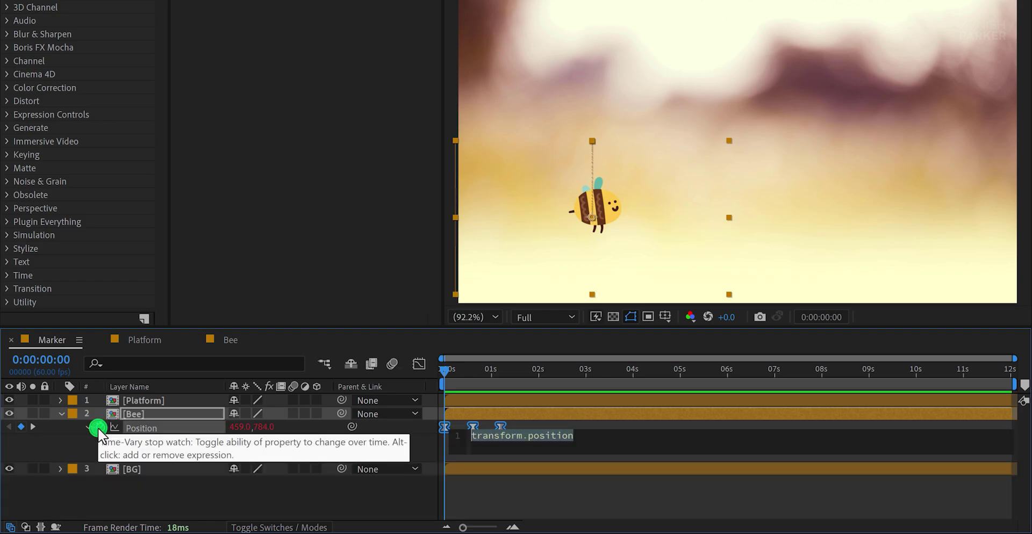
pyautogui.rightClick(491, 437)
pyautogui.click(535, 389)
pyautogui.click(399, 441)
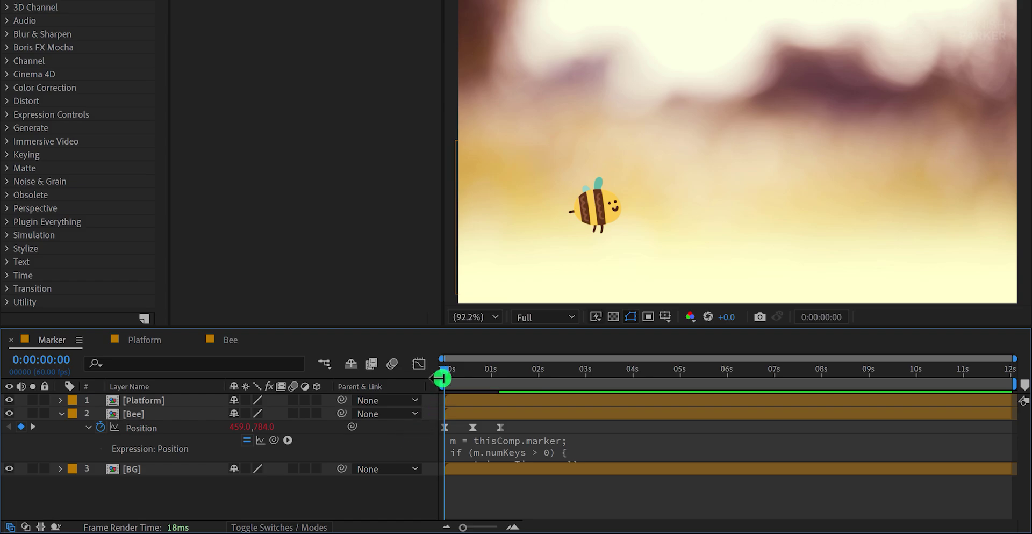
pyautogui.moveTo(442, 378); pyautogui.dragTo(480, 382)
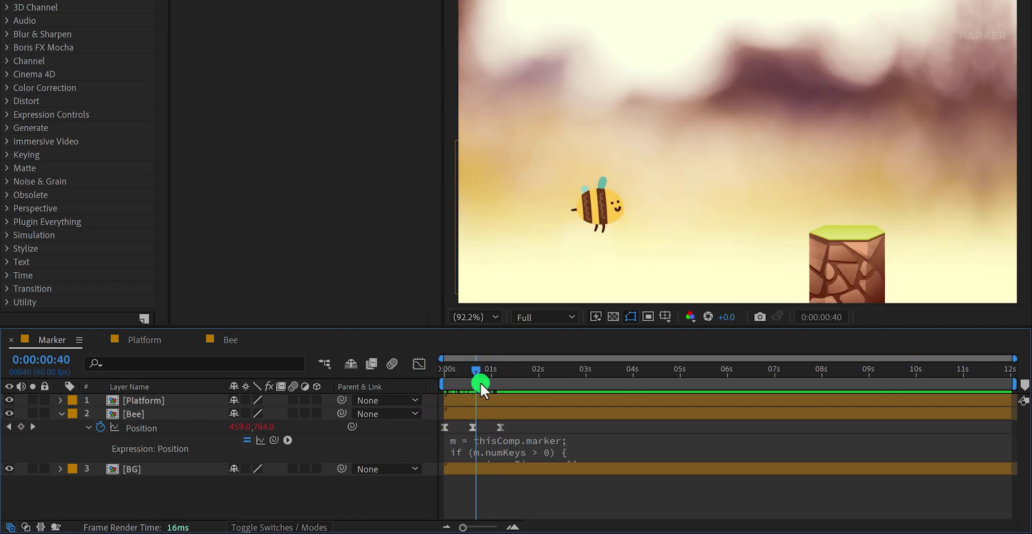
pyautogui.click(515, 450)
pyautogui.click(515, 462)
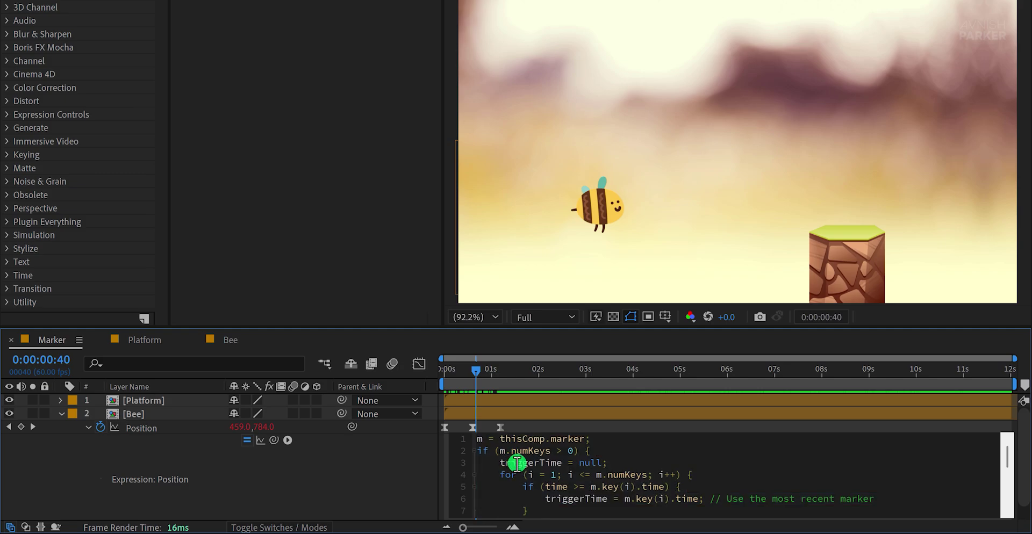
pyautogui.scroll(-3, 516, 463)
pyautogui.scroll(1, 517, 464)
pyautogui.scroll(-1, 516, 464)
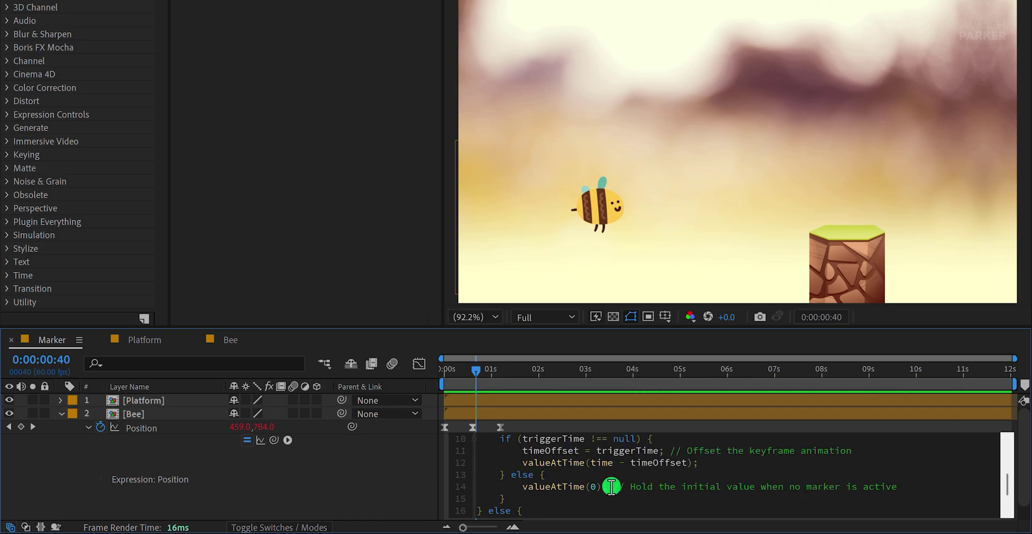
pyautogui.scroll(3, 611, 487)
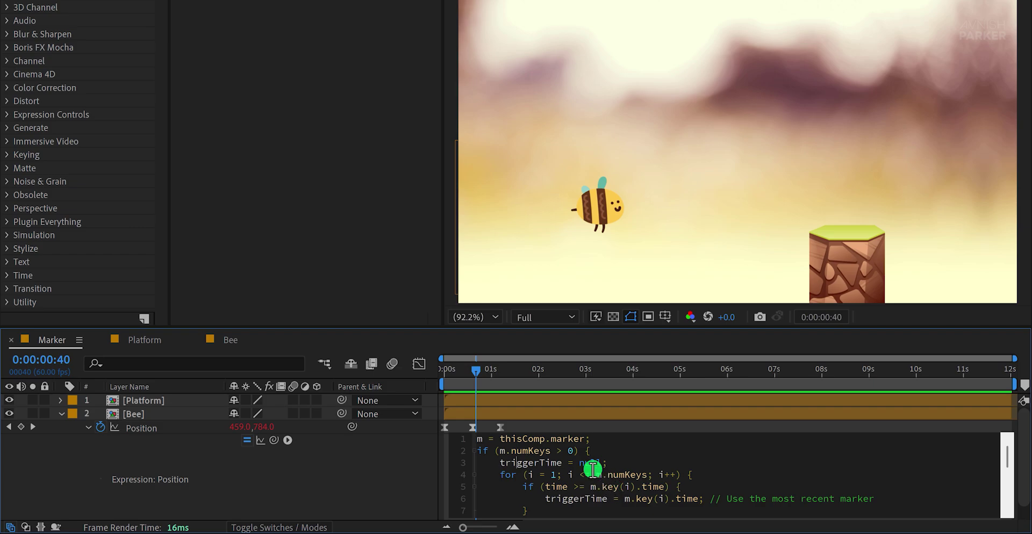
pyautogui.click(415, 443)
pyautogui.moveTo(463, 382); pyautogui.dragTo(499, 382)
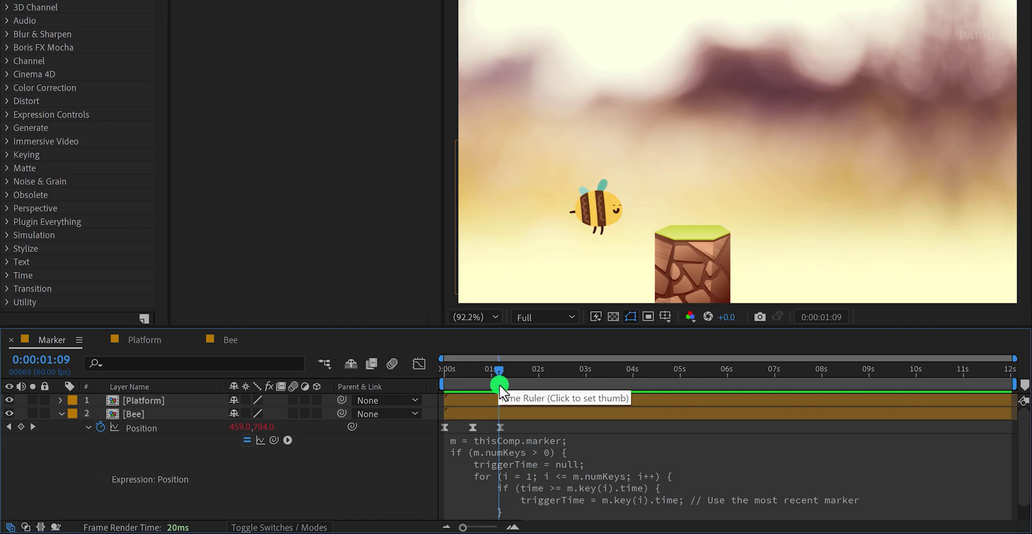
# - Add composition markers at about 1 second and at 0:00:02:20 to trigger the bee's jumps
pyautogui.moveTo(1024, 385)
pyautogui.mouseDown()
pyautogui.moveTo(956, 391)
pyautogui.moveTo(501, 367)
pyautogui.moveTo(555, 378)
pyautogui.mouseUp()
pyautogui.click(508, 369)
pyautogui.press('KP_Multiply')
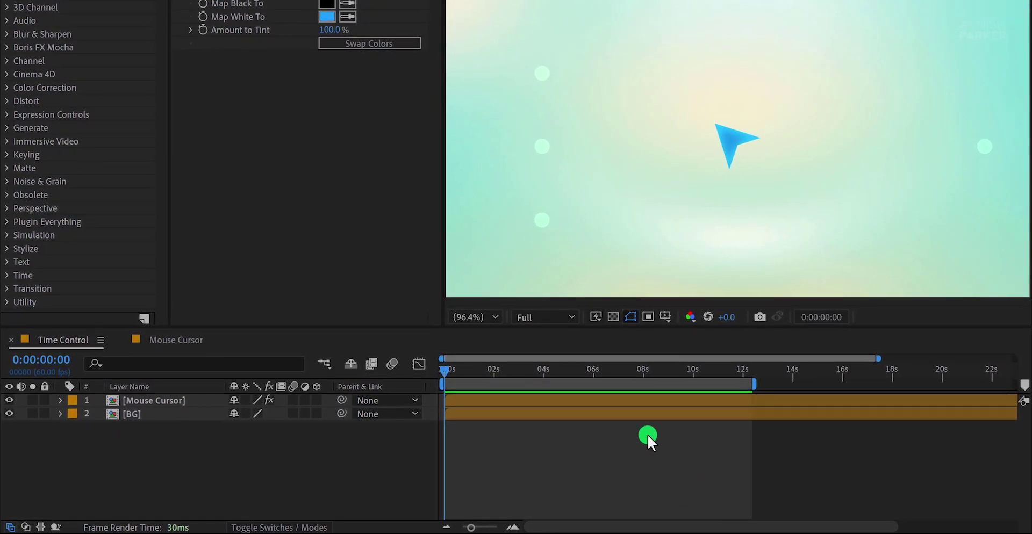
pyautogui.moveTo(452, 368)
pyautogui.mouseDown()
pyautogui.moveTo(650, 370)
pyautogui.moveTo(441, 380)
pyautogui.mouseUp()
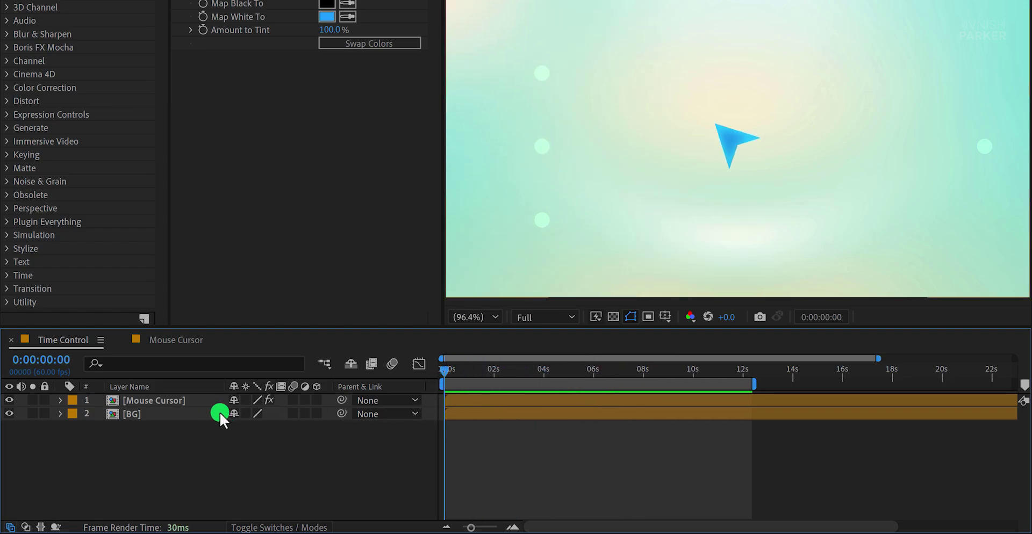
pyautogui.click(157, 401)
pyautogui.doubleClick(205, 400)
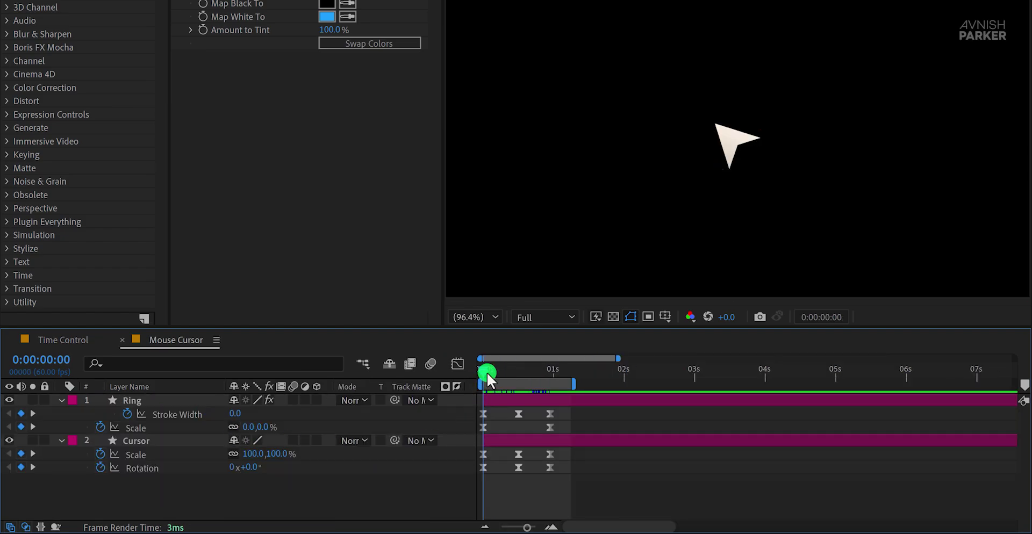
pyautogui.moveTo(487, 371); pyautogui.dragTo(536, 397)
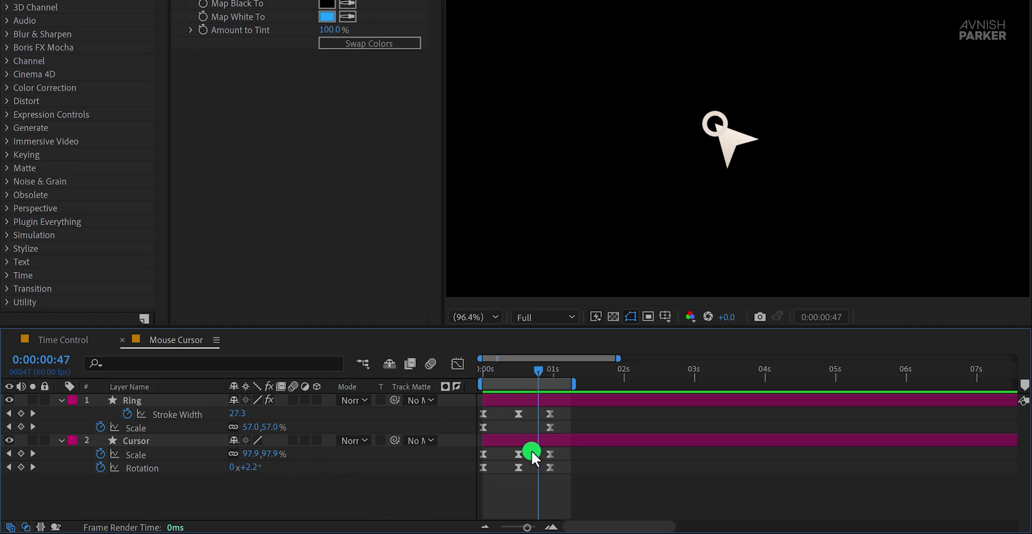
pyautogui.moveTo(537, 369); pyautogui.dragTo(555, 408)
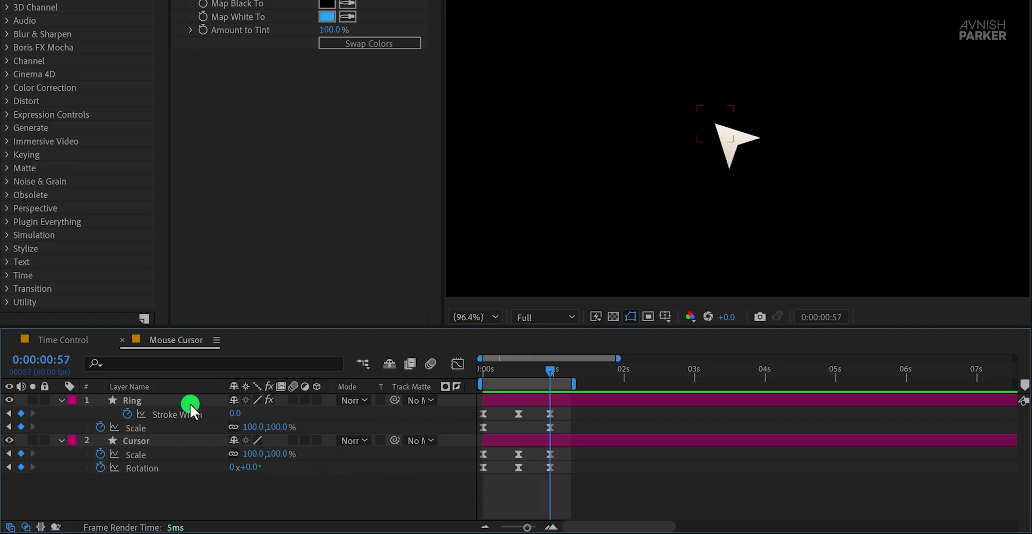
pyautogui.click(77, 341)
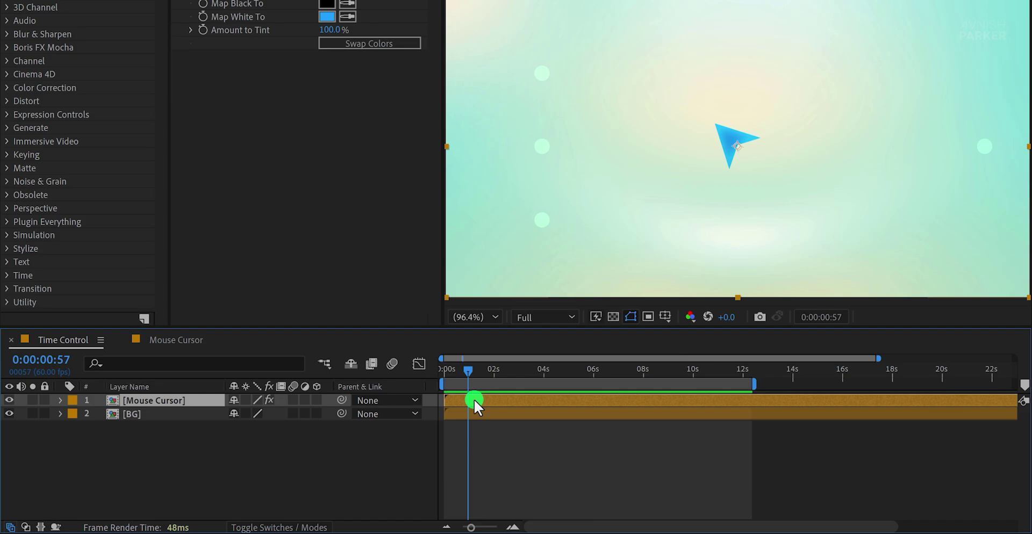
# - Enable Time Remapping on the Mouse Cursor layer and zoom out to see the full 30-second timeline
pyautogui.rightClick(474, 399)
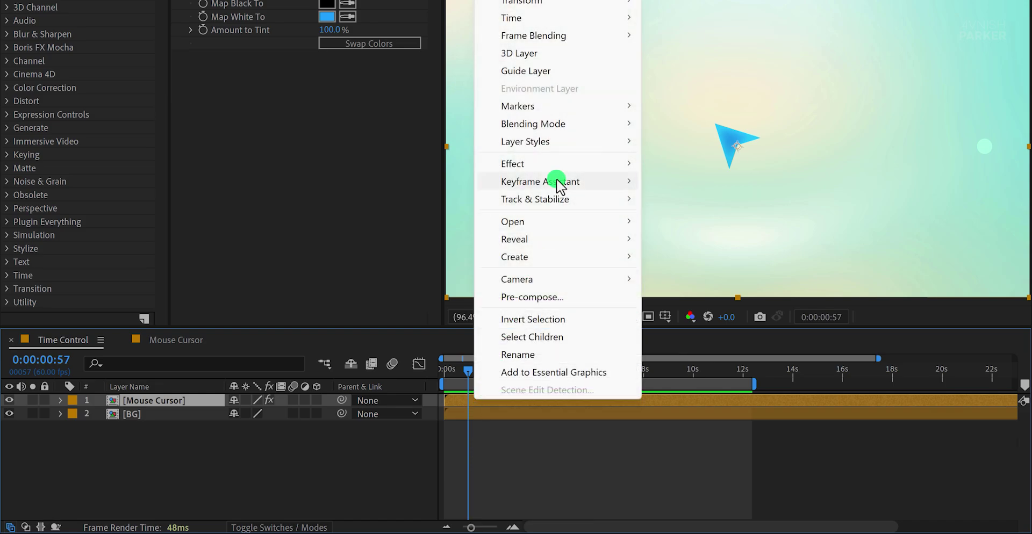
pyautogui.moveTo(569, 17)
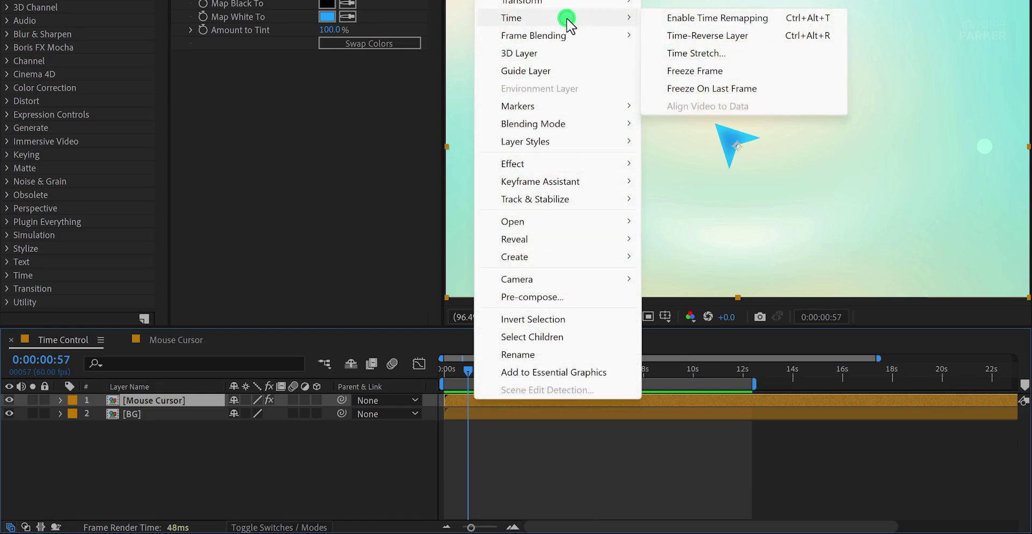
pyautogui.click(782, 18)
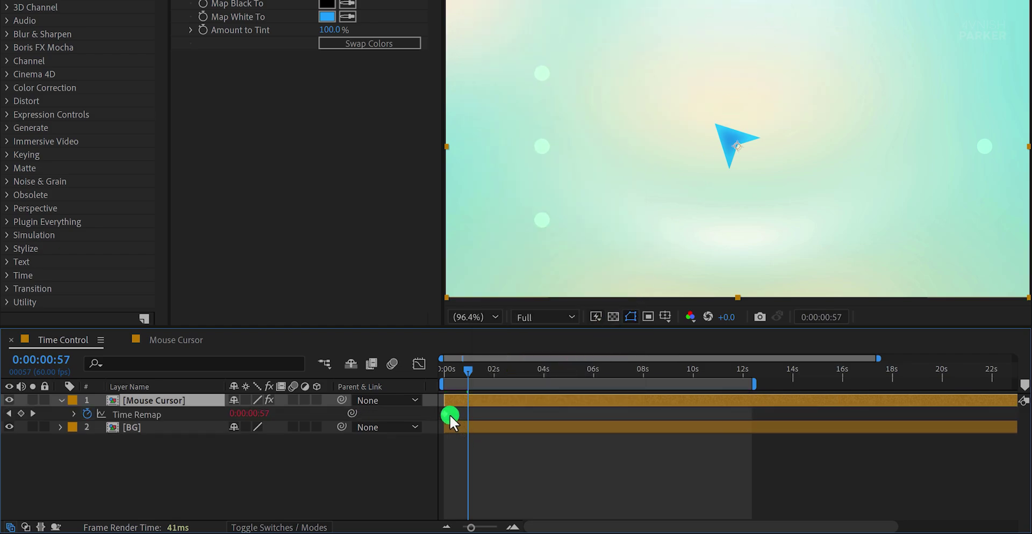
pyautogui.press('-')
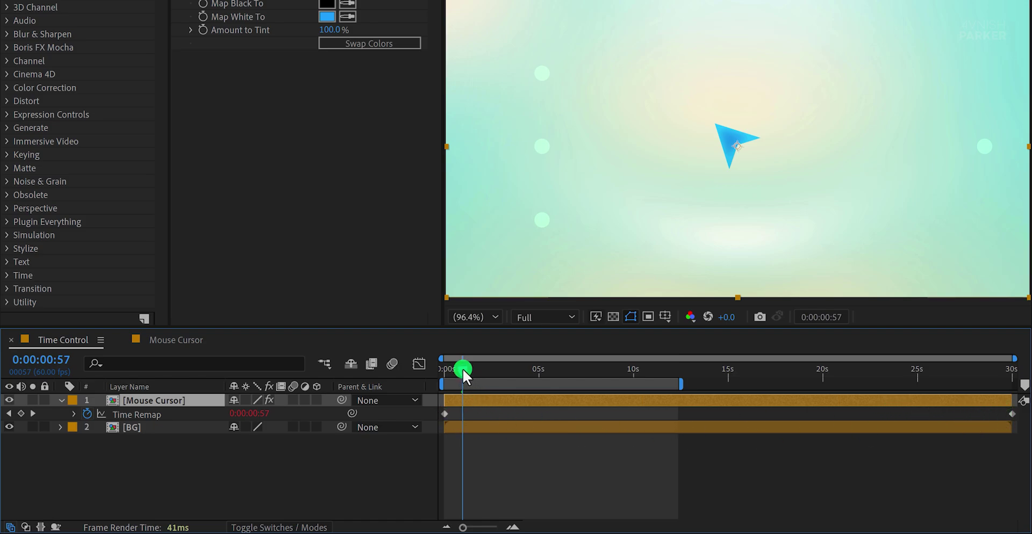
# - Inspect the Mouse Cursor precomp to confirm its click animation ends at 0:57
pyautogui.moveTo(462, 368)
pyautogui.mouseDown()
pyautogui.moveTo(439, 368)
pyautogui.moveTo(463, 370)
pyautogui.mouseUp()
pyautogui.doubleClick(463, 399)
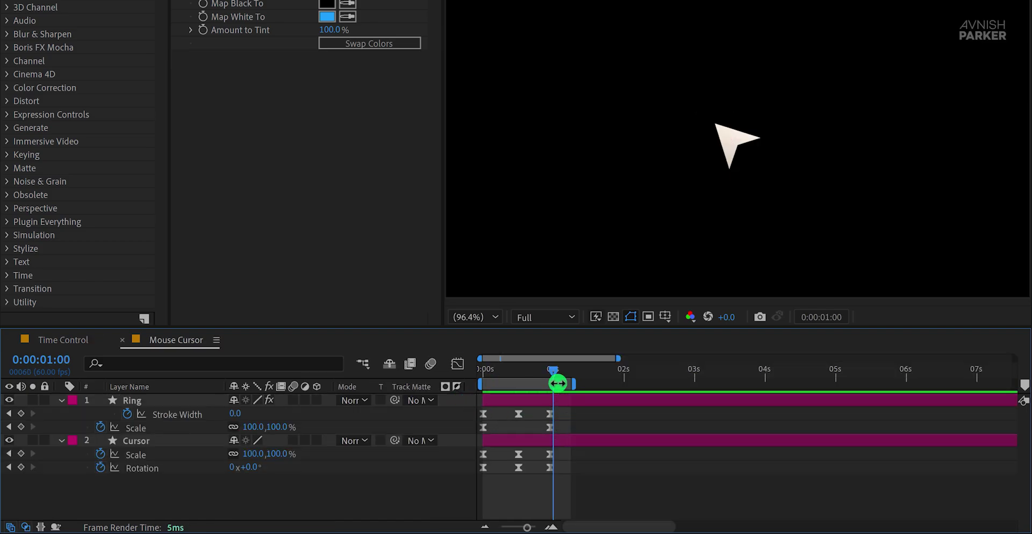
pyautogui.moveTo(556, 372); pyautogui.dragTo(551, 375)
pyautogui.click(549, 422)
pyautogui.click(395, 399)
pyautogui.click(88, 345)
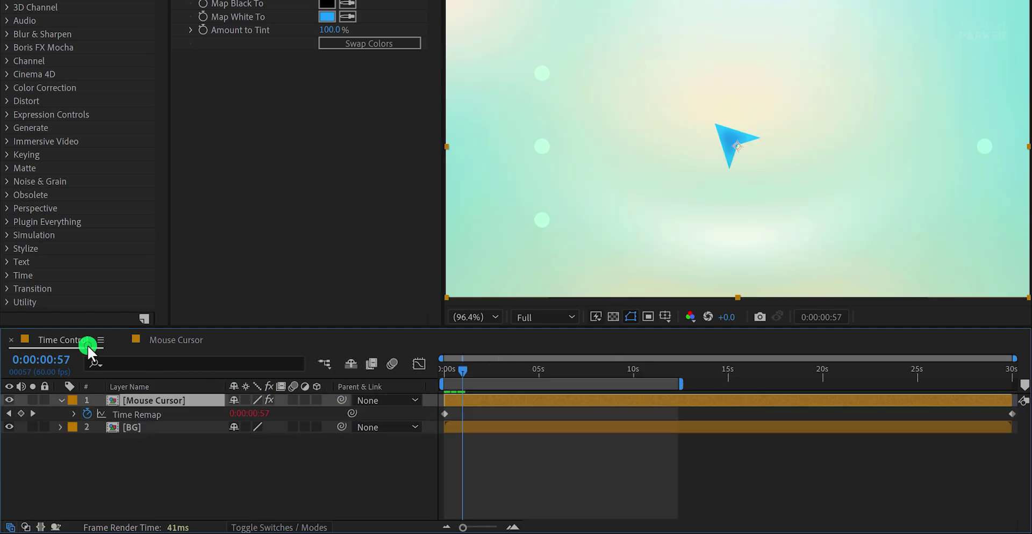
# - Add a Time Remap keyframe at 0:57 and slide the cursor layer left so it sits at 0s
pyautogui.click(24, 415)
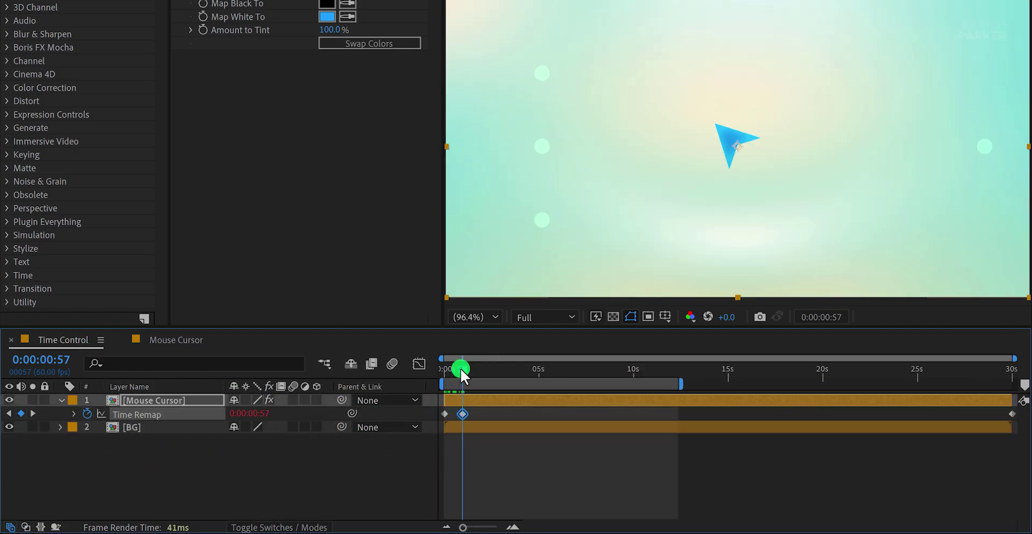
pyautogui.moveTo(460, 368); pyautogui.dragTo(444, 371)
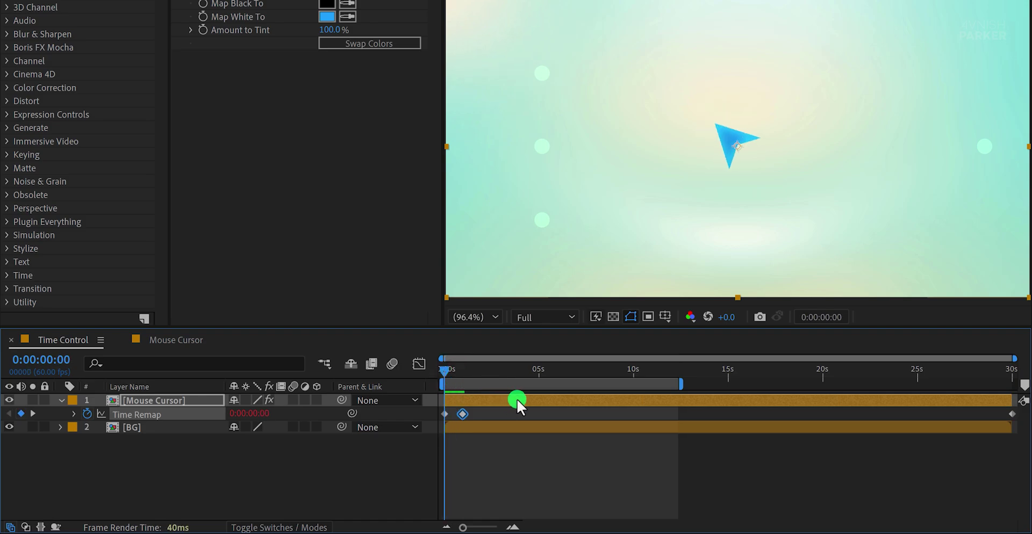
pyautogui.moveTo(517, 399); pyautogui.dragTo(498, 398)
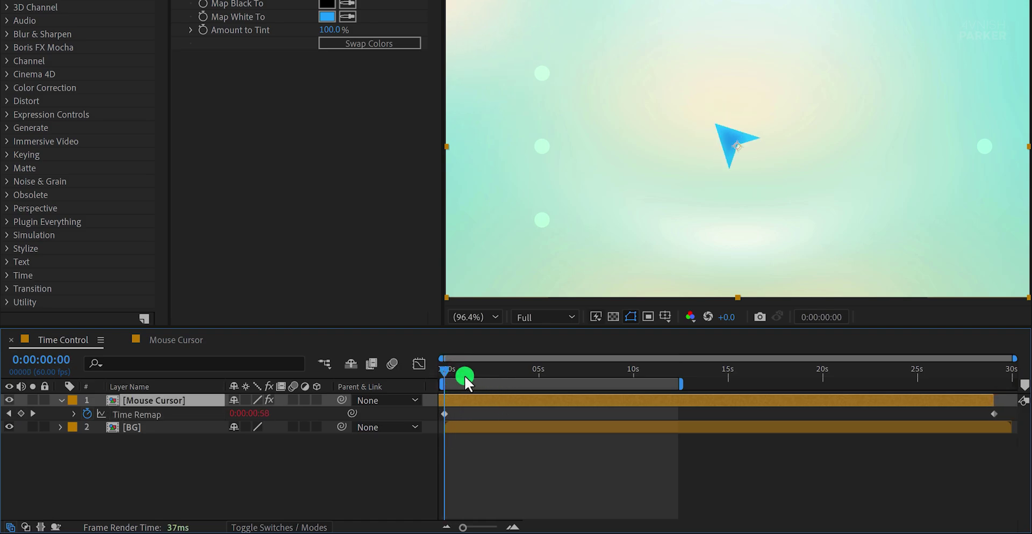
pyautogui.moveTo(445, 368)
pyautogui.mouseDown()
pyautogui.moveTo(511, 379)
pyautogui.moveTo(431, 376)
pyautogui.moveTo(472, 375)
pyautogui.moveTo(440, 375)
pyautogui.mouseUp()
# - Copy the entire expression from Time Remapping - Marker.txt in Notepad
pyautogui.hotkey('alt', 'Tab')
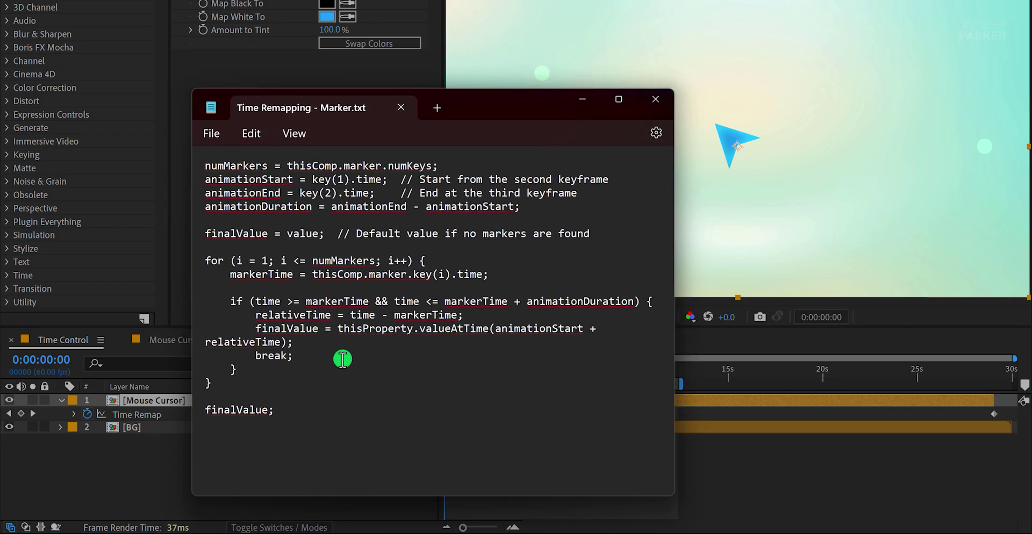
pyautogui.hotkey('ctrl', 'a')
pyautogui.rightClick(346, 319)
pyautogui.click(397, 102)
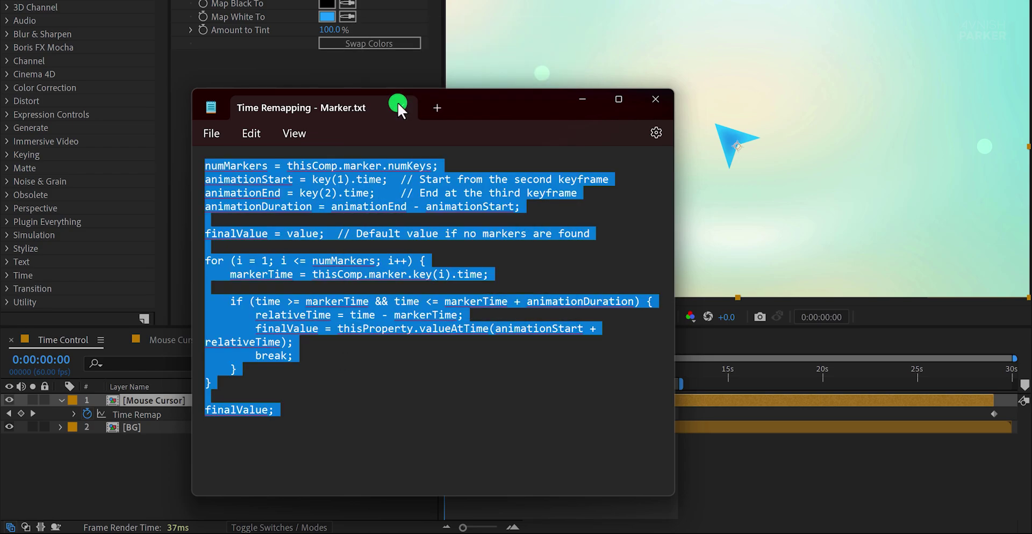
# - Paste the 'numMarkers = thisComp.marker.numKeys;' expression into the Mouse Cursor Time Remap and scrub to test it
pyautogui.click(135, 415)
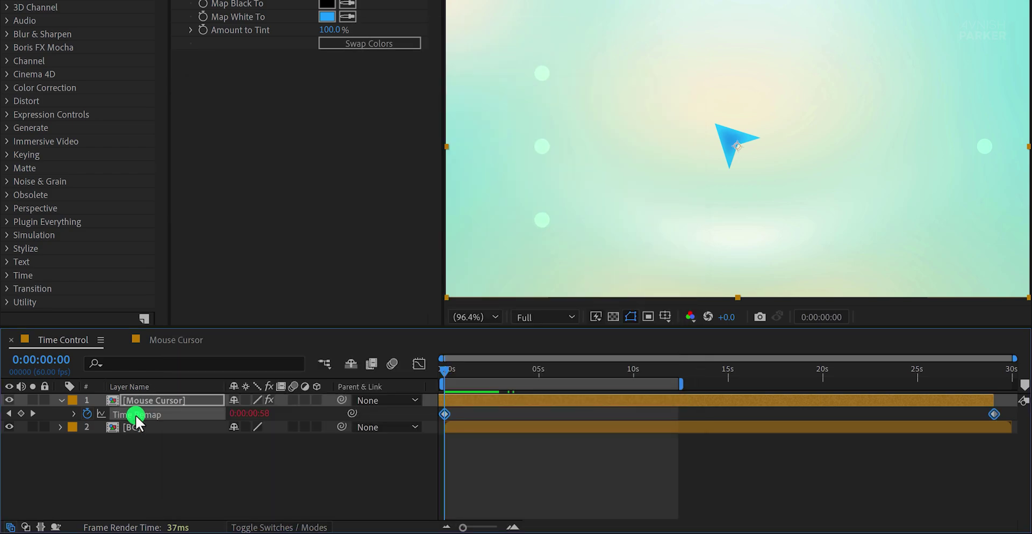
pyautogui.keyDown('alt'); pyautogui.click(87, 415); pyautogui.keyUp('alt')
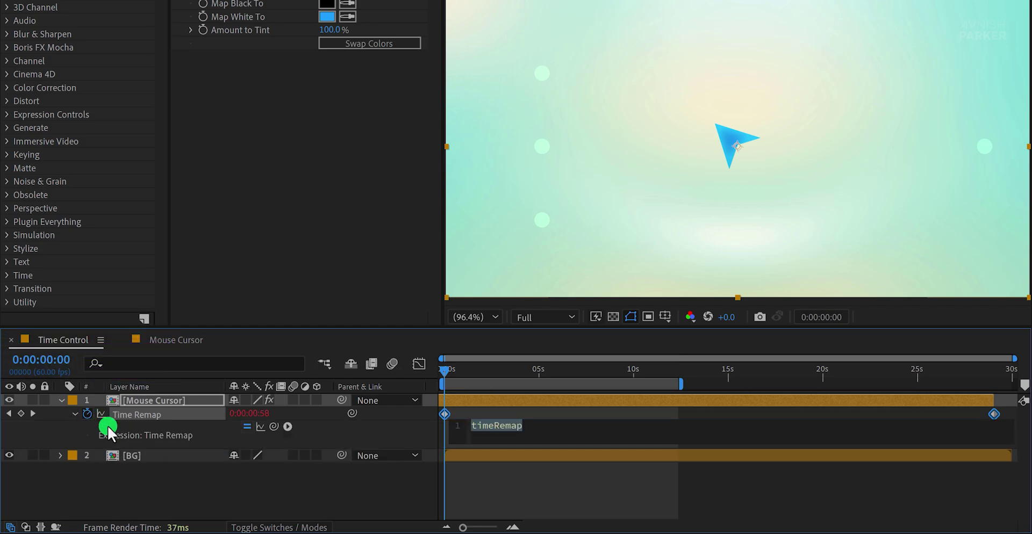
pyautogui.rightClick(506, 425)
pyautogui.click(559, 379)
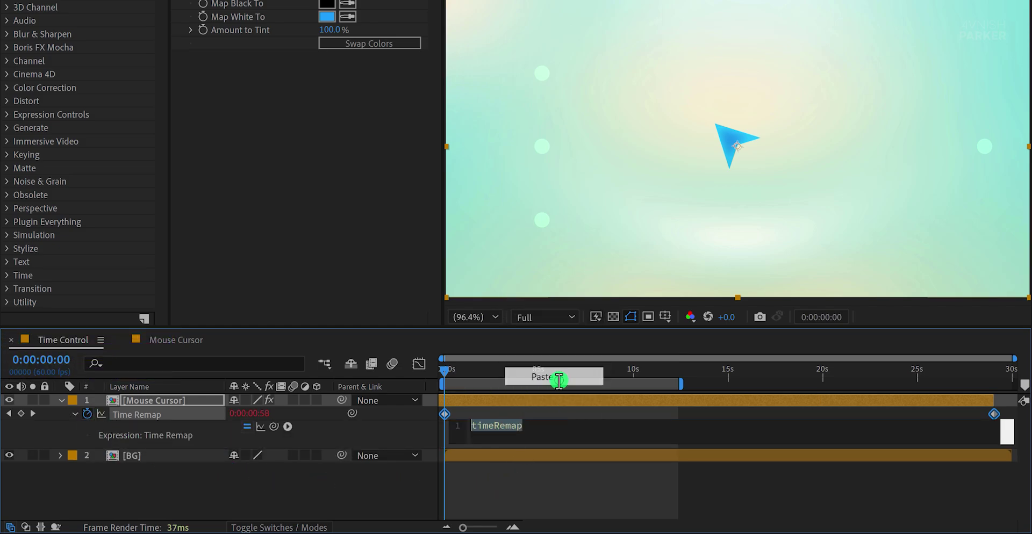
pyautogui.click(407, 427)
pyautogui.moveTo(447, 371); pyautogui.dragTo(411, 385)
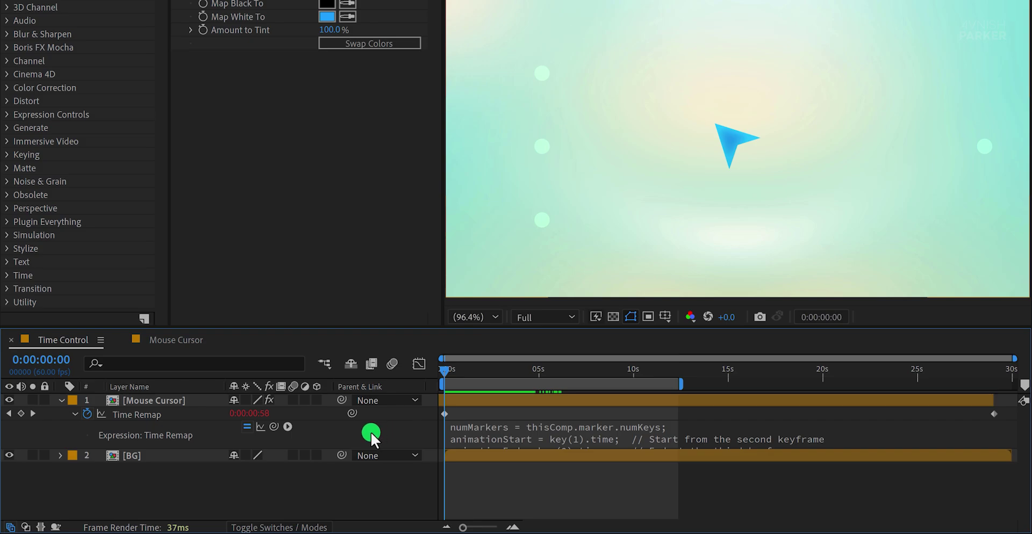
# - Start Position keyframing on the Mouse Cursor and move it onto the upper-left dot
pyautogui.click(170, 401)
pyautogui.press('p')
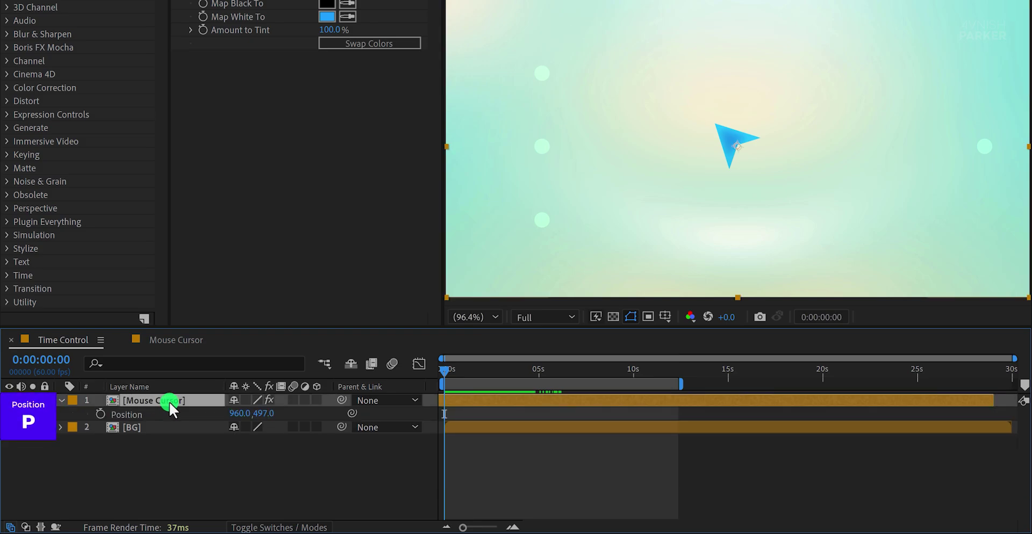
pyautogui.click(104, 413)
pyautogui.click(458, 375)
pyautogui.press('=')
pyautogui.press('=')
pyautogui.click(20, 414)
pyautogui.moveTo(686, 286); pyautogui.dragTo(511, 231)
# - Key the cursor's stops at the middle-left and lower-left dots with holding keyframes
pyautogui.click(594, 370)
pyautogui.click(21, 414)
pyautogui.click(644, 369)
pyautogui.moveTo(558, 116); pyautogui.dragTo(737, 146)
pyautogui.click(708, 370)
pyautogui.hotkey('alt', 'shift', 'p')
pyautogui.click(743, 370)
pyautogui.click(820, 370)
pyautogui.hotkey('alt', 'shift', 'p')
pyautogui.click(871, 370)
pyautogui.click(899, 370)
# - Move the cursor to the right-hand dot, return it to centre by about 0:00:07:37, and preview
pyautogui.click(938, 369)
pyautogui.click(976, 369)
pyautogui.hotkey('alt', 'shift', 'p')
pyautogui.press('-')
pyautogui.click(854, 376)
pyautogui.click(721, 463)
pyautogui.press('space')
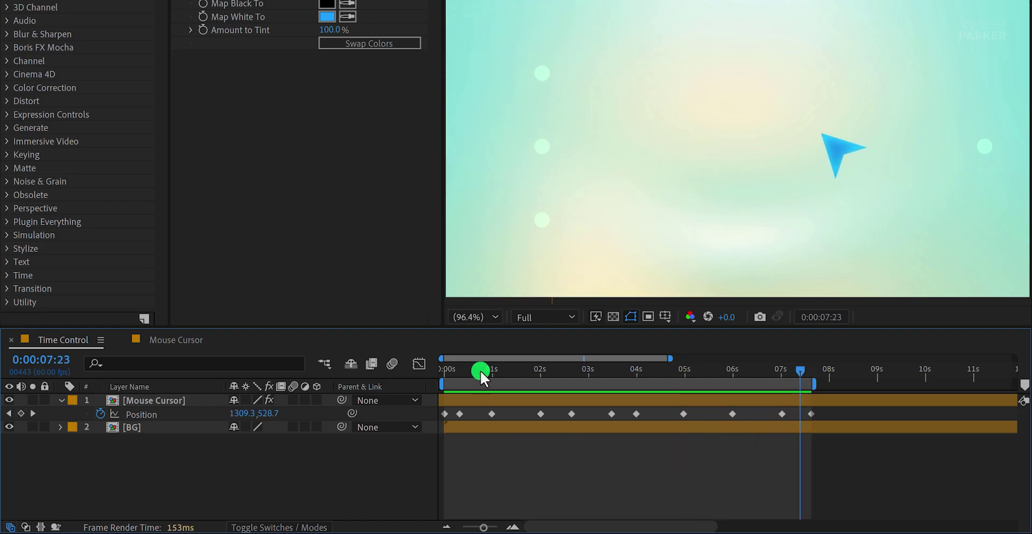
# - Mark the cursor's four dot stops with composition markers, last at 0:00:05:59, then select all Position keyframes
pyautogui.moveTo(479, 371); pyautogui.dragTo(492, 391)
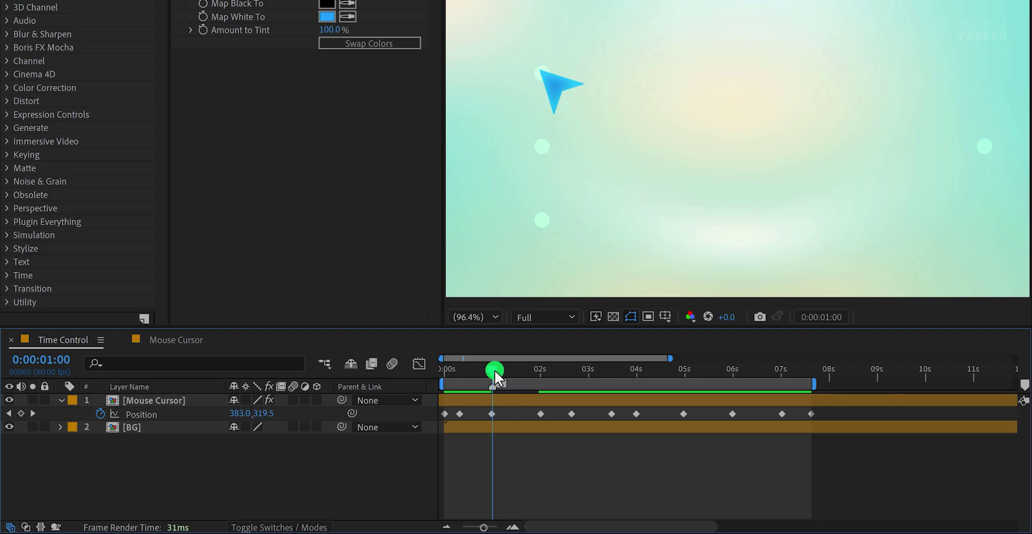
pyautogui.moveTo(494, 370); pyautogui.dragTo(572, 383)
pyautogui.moveTo(1023, 386); pyautogui.dragTo(573, 383)
pyautogui.moveTo(575, 373); pyautogui.dragTo(637, 382)
pyautogui.moveTo(1019, 386)
pyautogui.mouseDown()
pyautogui.moveTo(640, 383)
pyautogui.moveTo(723, 380)
pyautogui.moveTo(731, 389)
pyautogui.mouseUp()
pyautogui.moveTo(1022, 390); pyautogui.dragTo(733, 385)
pyautogui.press('space')
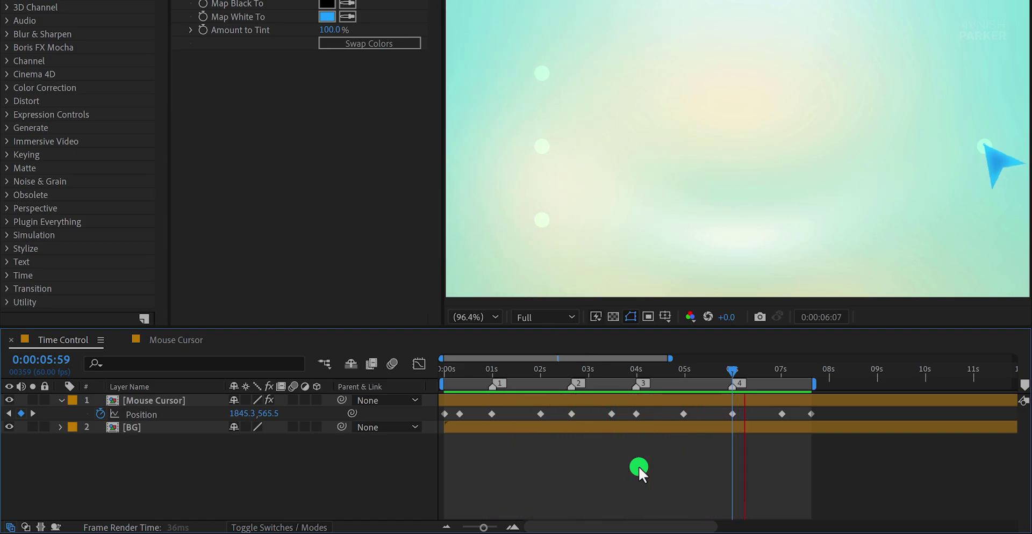
pyautogui.press('space')
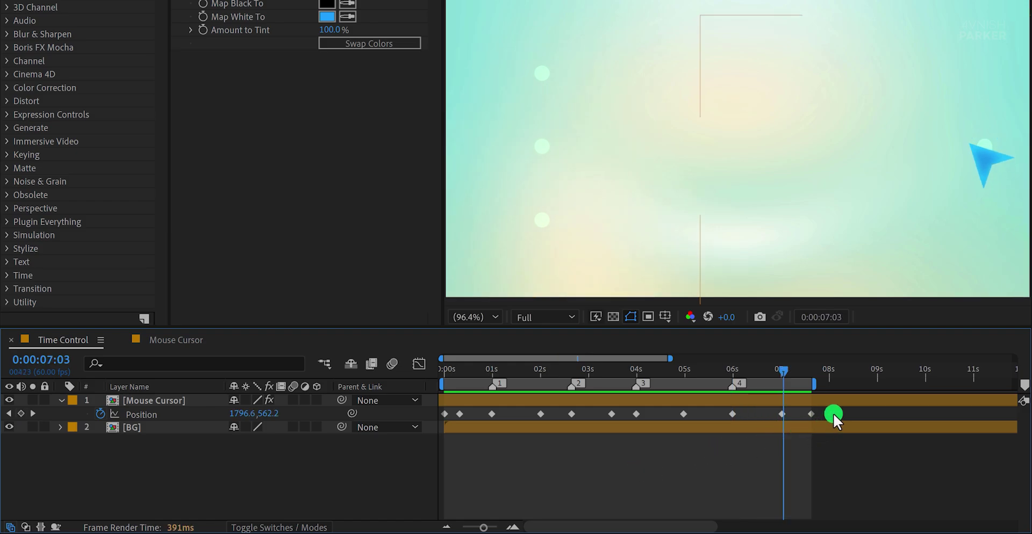
pyautogui.moveTo(833, 414); pyautogui.dragTo(434, 424)
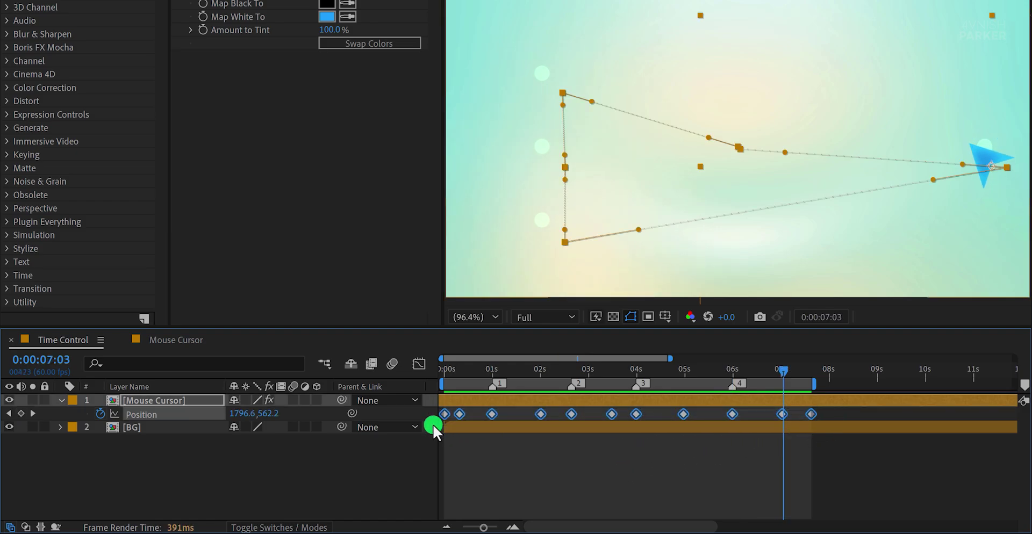
# - Apply Easy Ease to all the cursor's Position keyframes and check the motion near 2 seconds
pyautogui.press('F9')
pyautogui.click(424, 469)
pyautogui.moveTo(479, 393)
pyautogui.mouseDown()
pyautogui.moveTo(432, 373)
pyautogui.moveTo(556, 385)
pyautogui.mouseUp()
pyautogui.click(162, 415)
# - Reveal the Time Remap expression and select key(1 on line 2 for editing
pyautogui.press('e')
pyautogui.press('e')
pyautogui.click(478, 439)
pyautogui.click(563, 453)
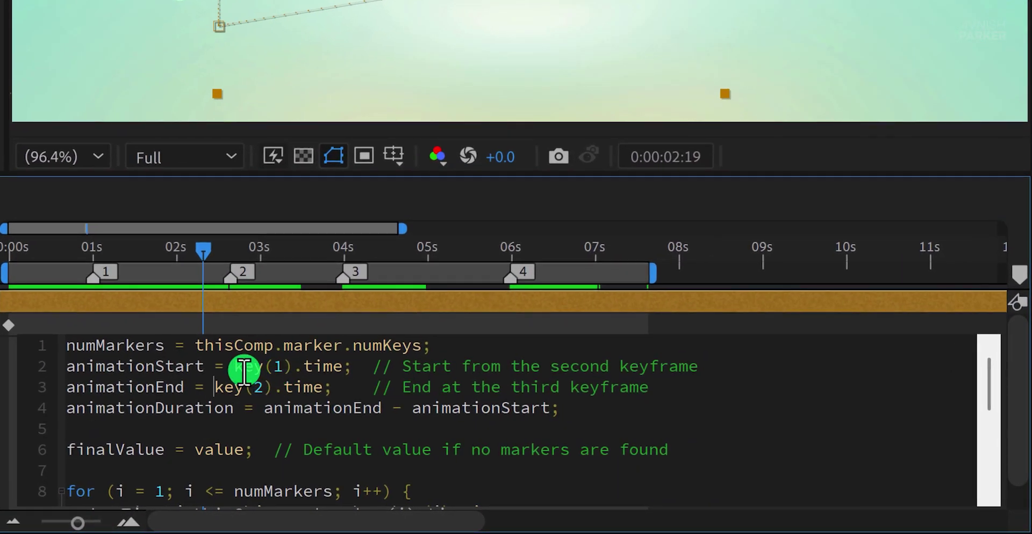
pyautogui.moveTo(288, 378)
pyautogui.mouseDown()
pyautogui.moveTo(330, 382)
pyautogui.moveTo(276, 371)
pyautogui.moveTo(302, 377)
pyautogui.mouseUp()
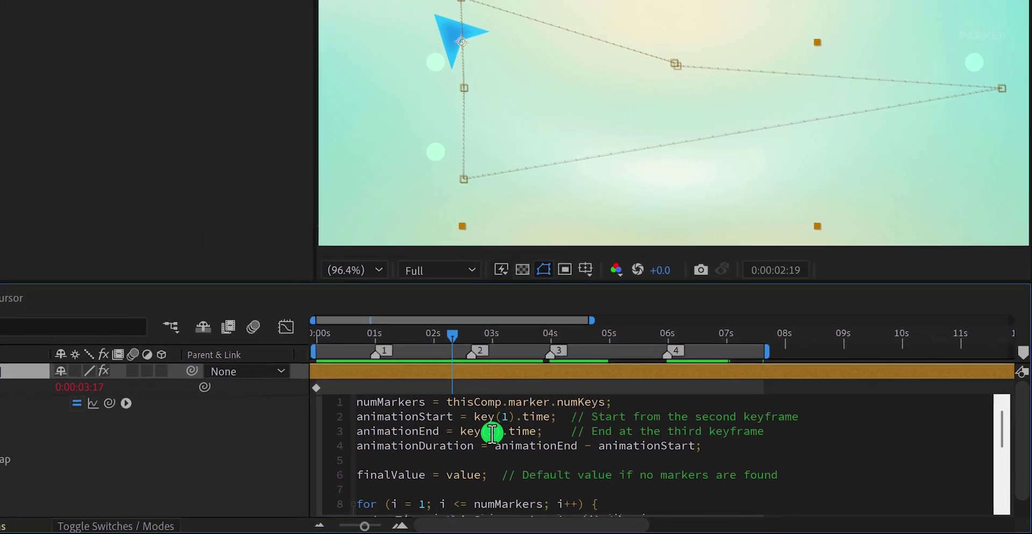
pyautogui.click(399, 440)
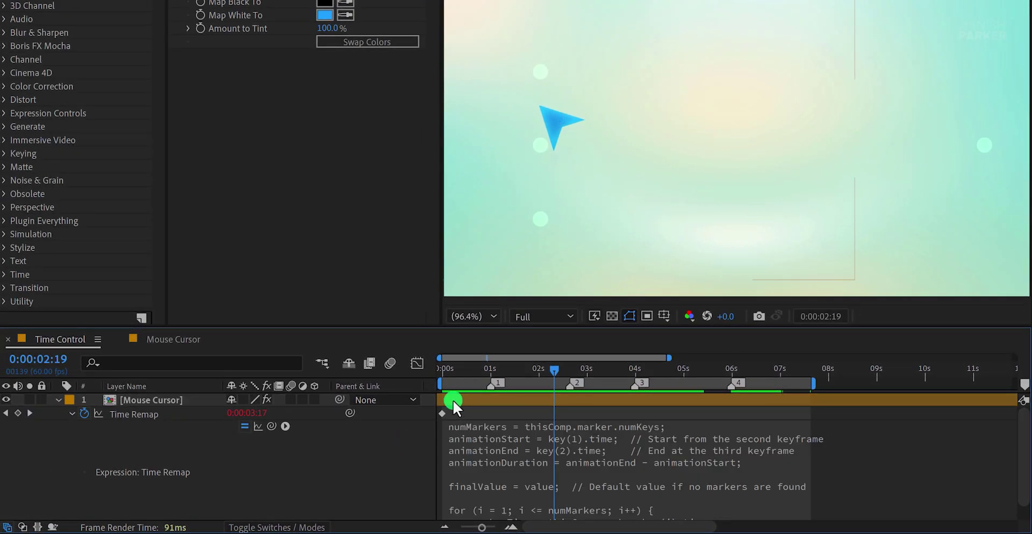
pyautogui.moveTo(453, 402); pyautogui.dragTo(525, 401)
pyautogui.click(465, 415)
pyautogui.click(511, 412)
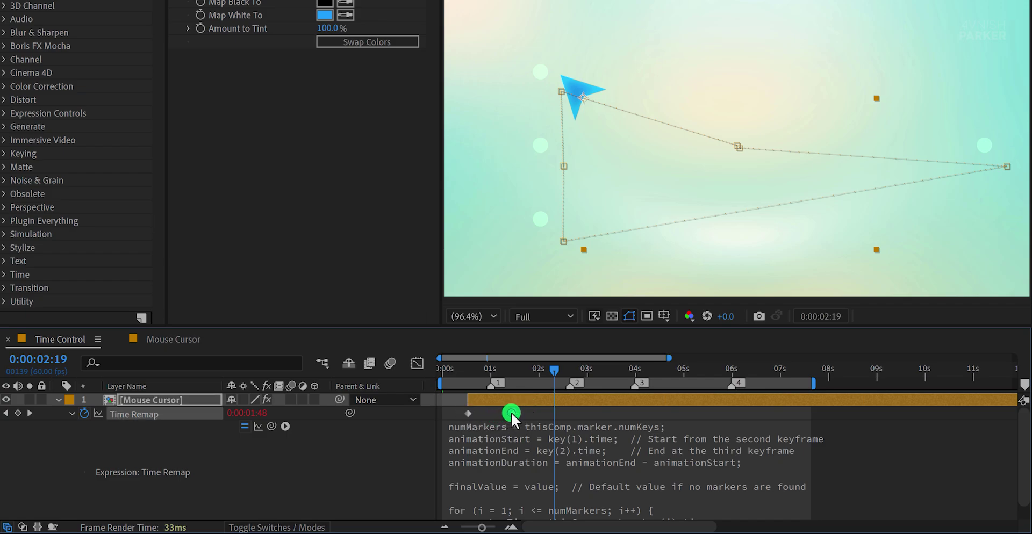
pyautogui.click(480, 371)
pyautogui.click(461, 413)
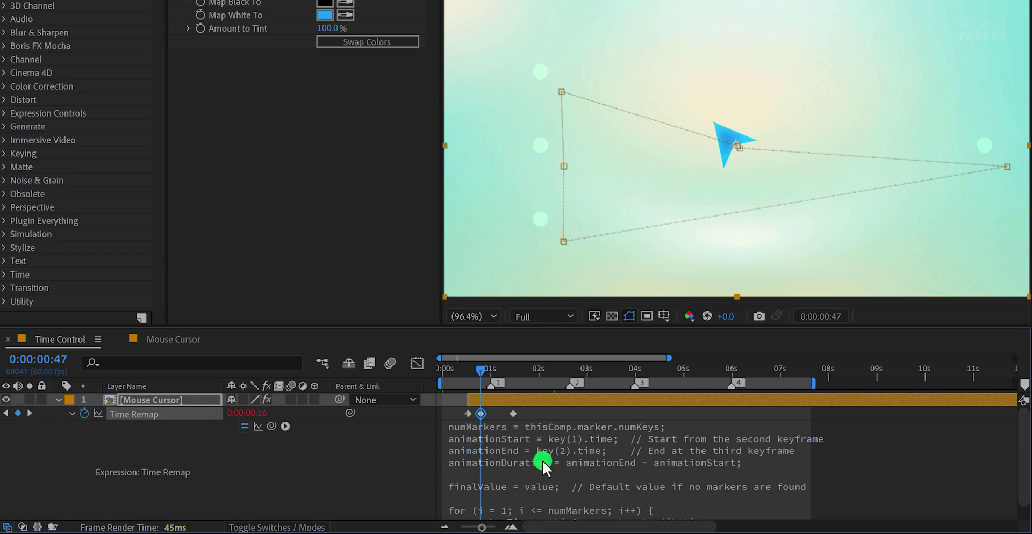
pyautogui.click(556, 447)
pyautogui.click(591, 438)
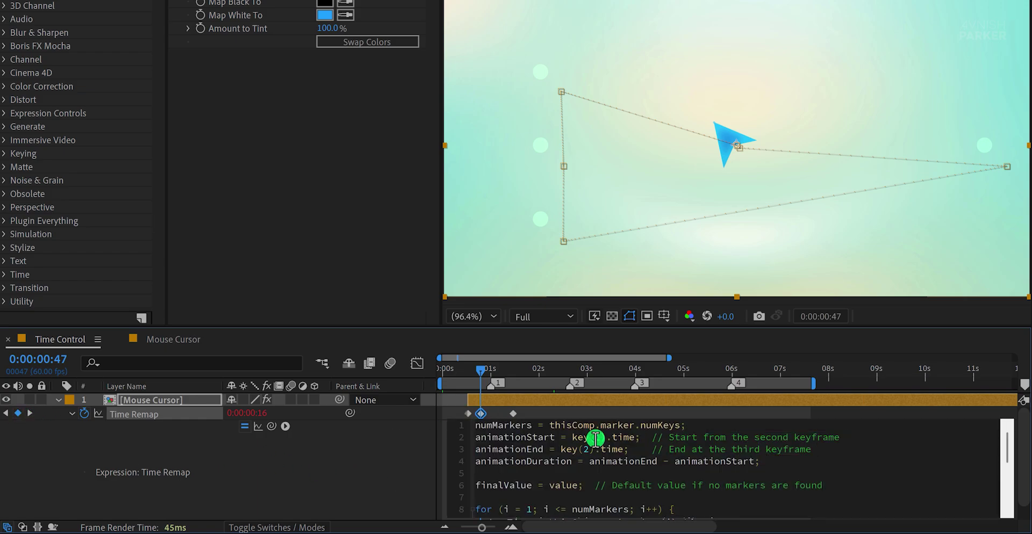
pyautogui.write('2')
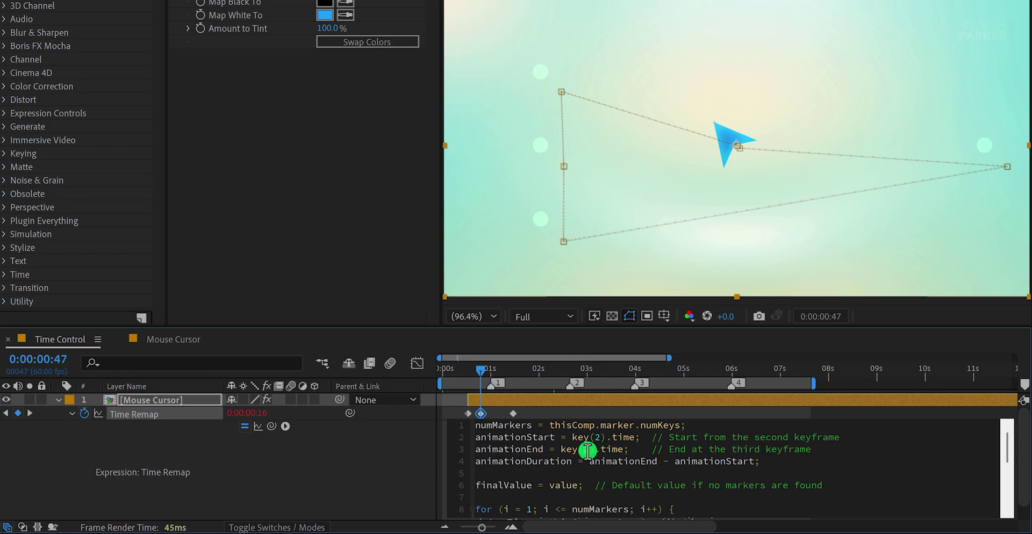
pyautogui.click(587, 450)
pyautogui.write('3')
pyautogui.click(425, 444)
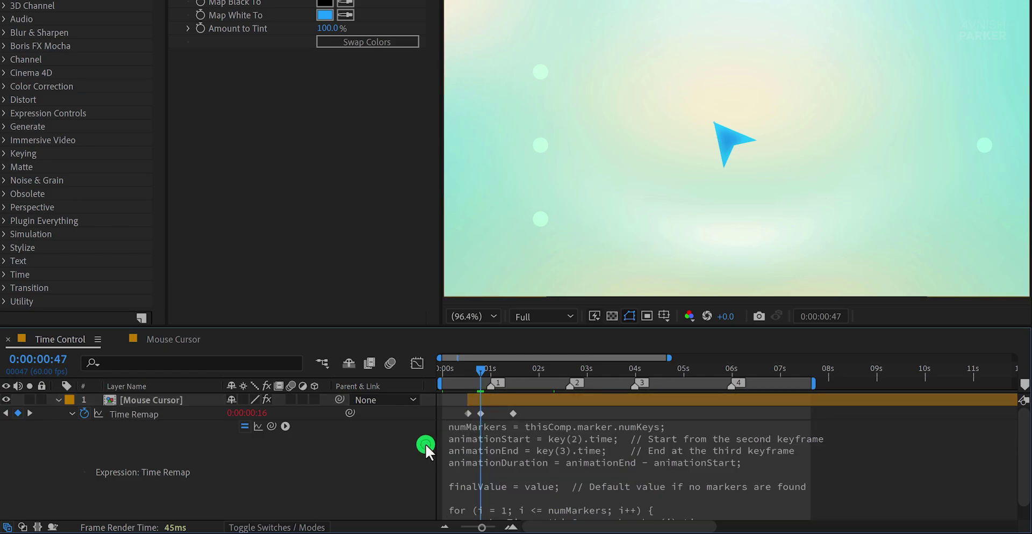
pyautogui.press('space')
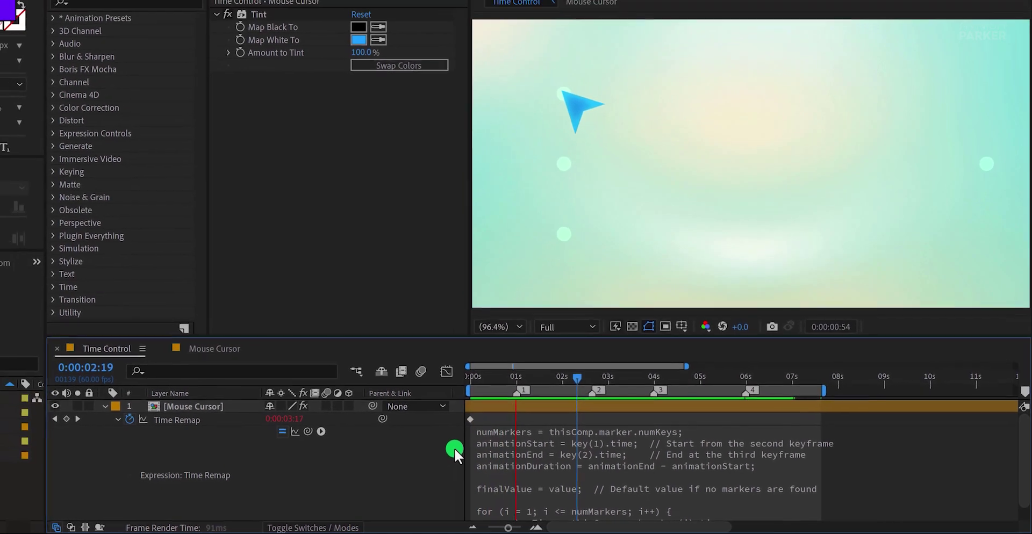